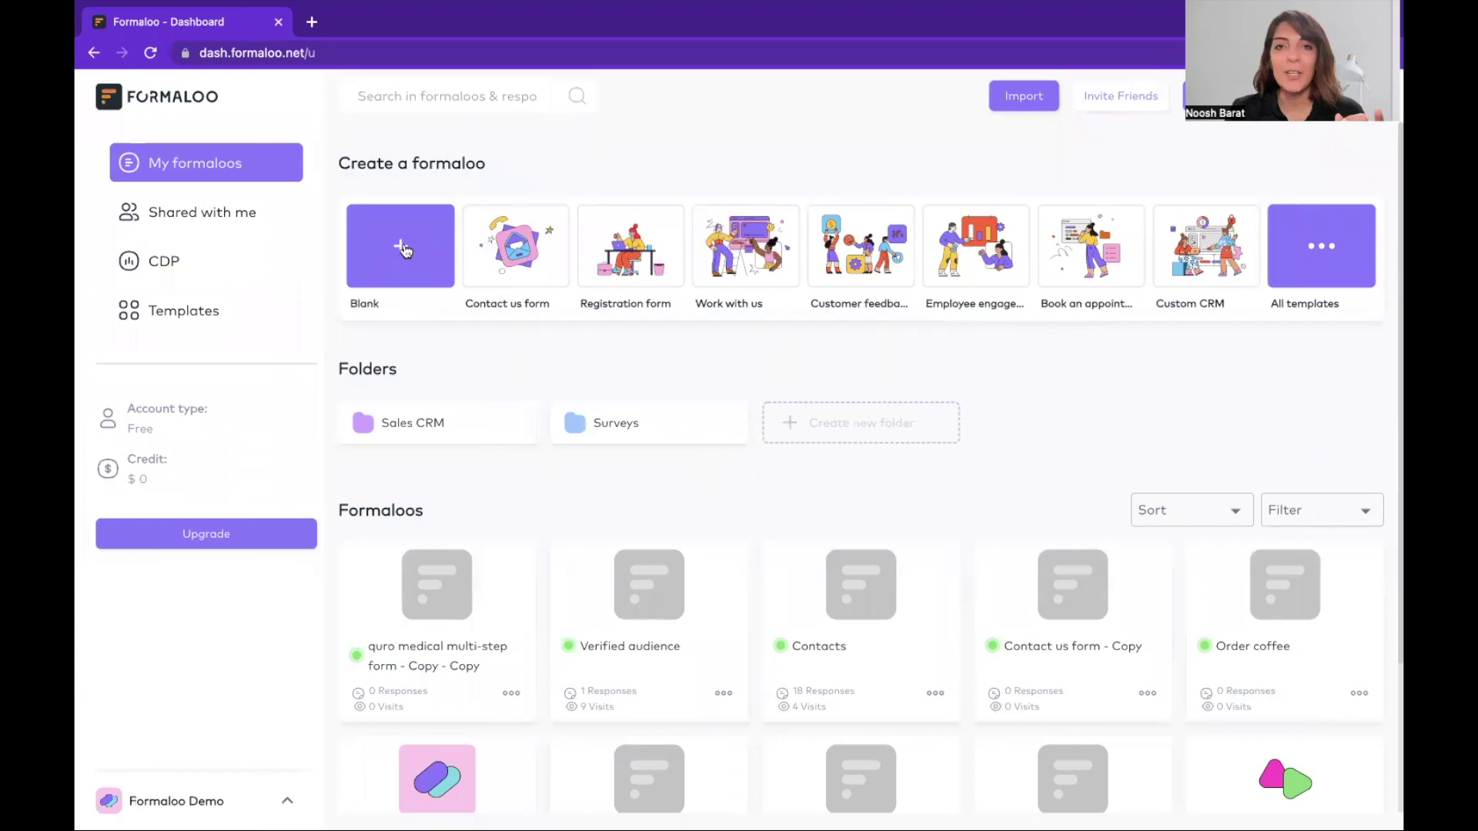
# Start a blank form and add a Name text question
pyautogui.click(404, 248)
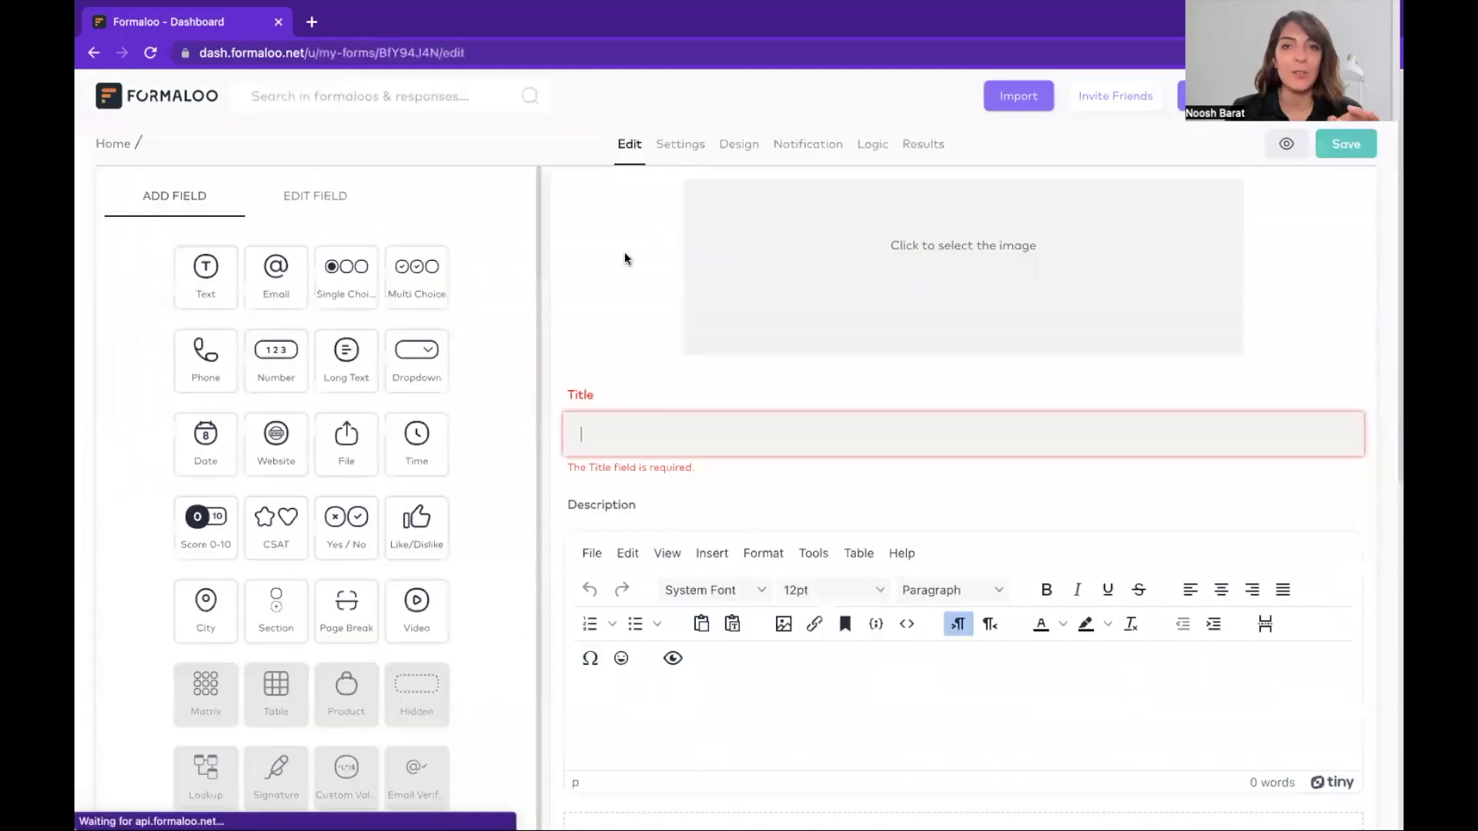
pyautogui.write('Title')
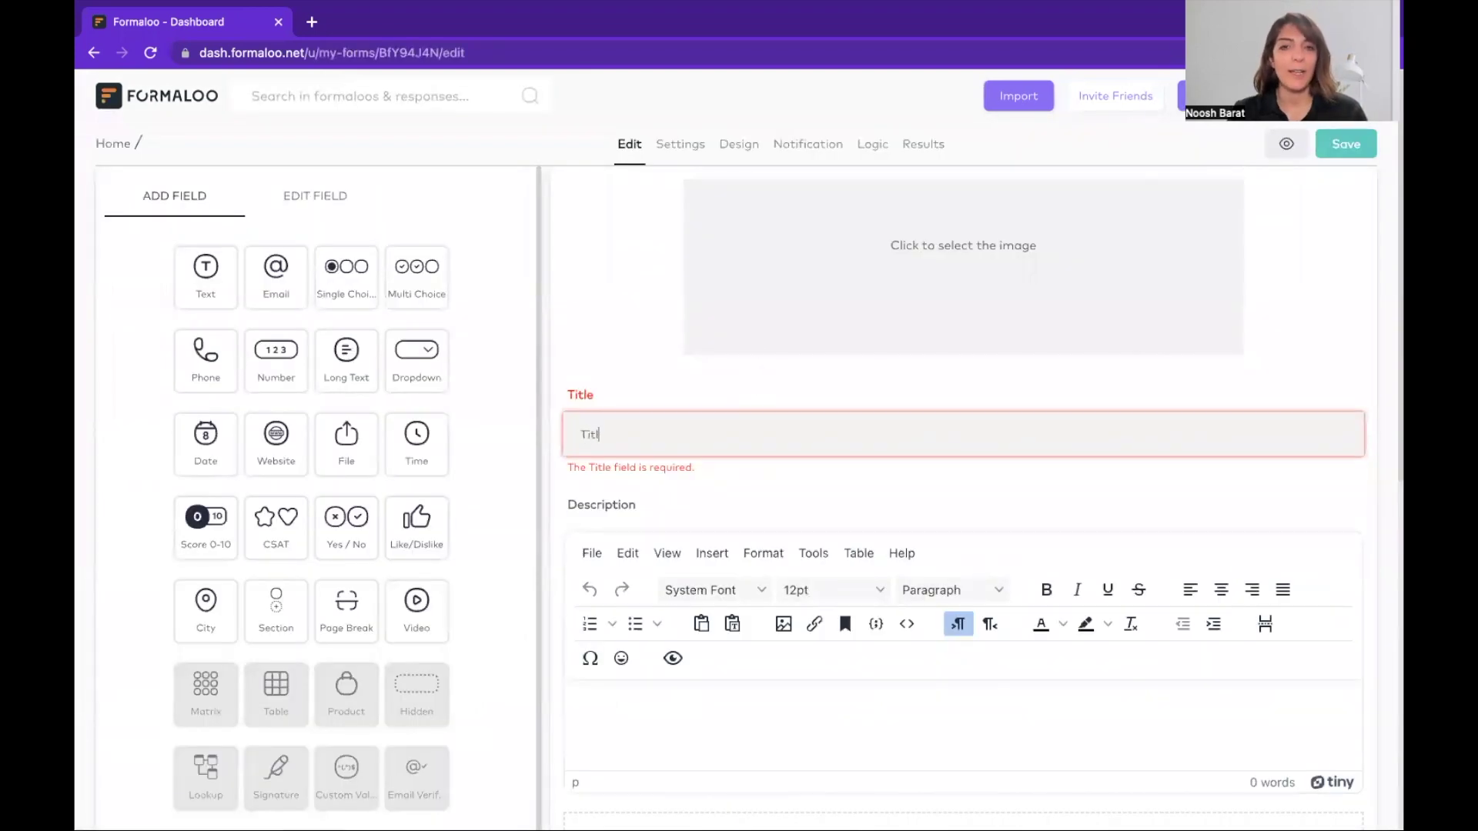
pyautogui.click(512, 347)
pyautogui.click(191, 284)
pyautogui.write('Name')
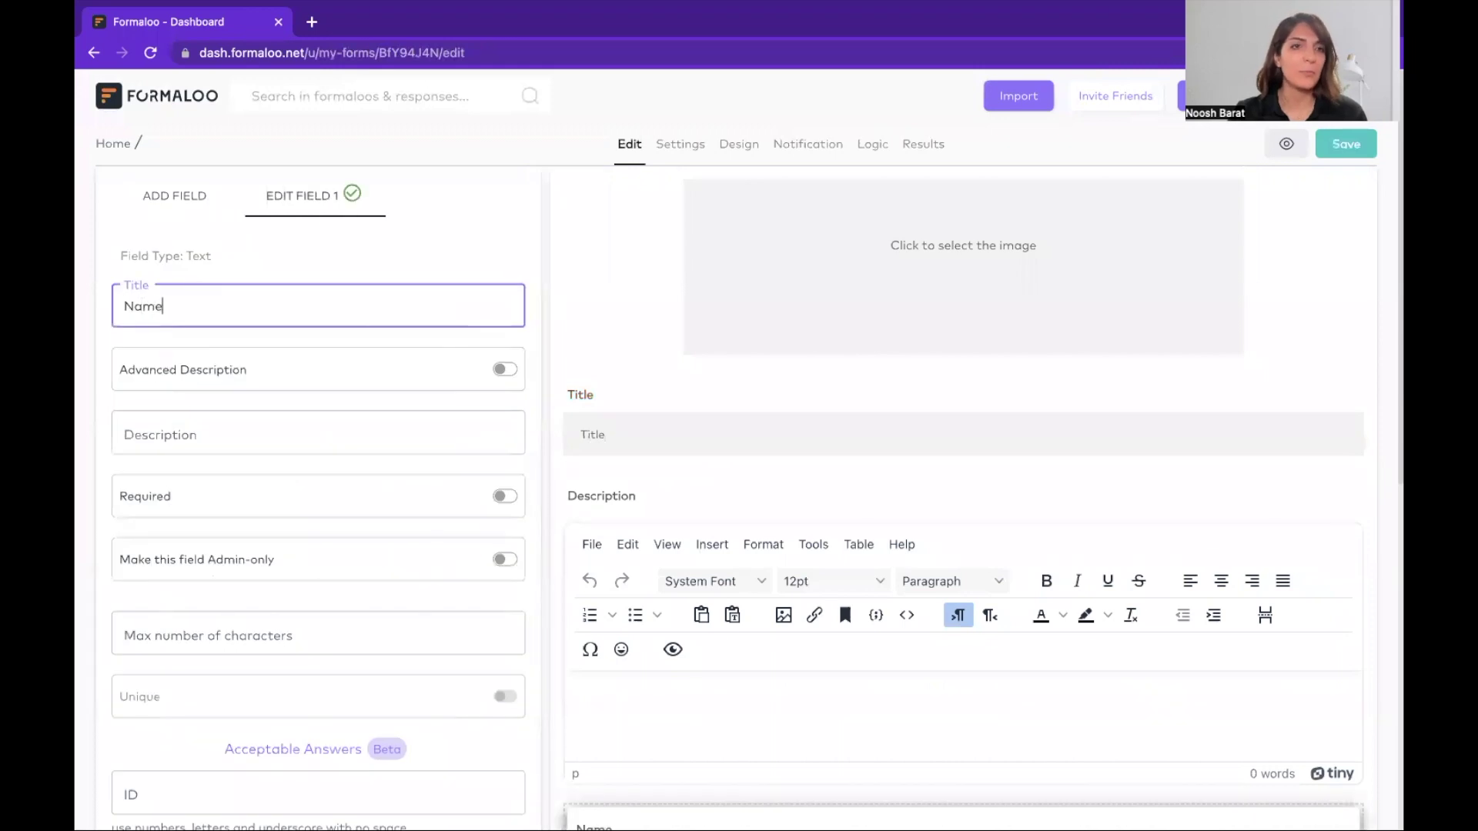
# Add an Email question, a single-choice Choose question and a Date question
pyautogui.click(185, 196)
pyautogui.click(275, 276)
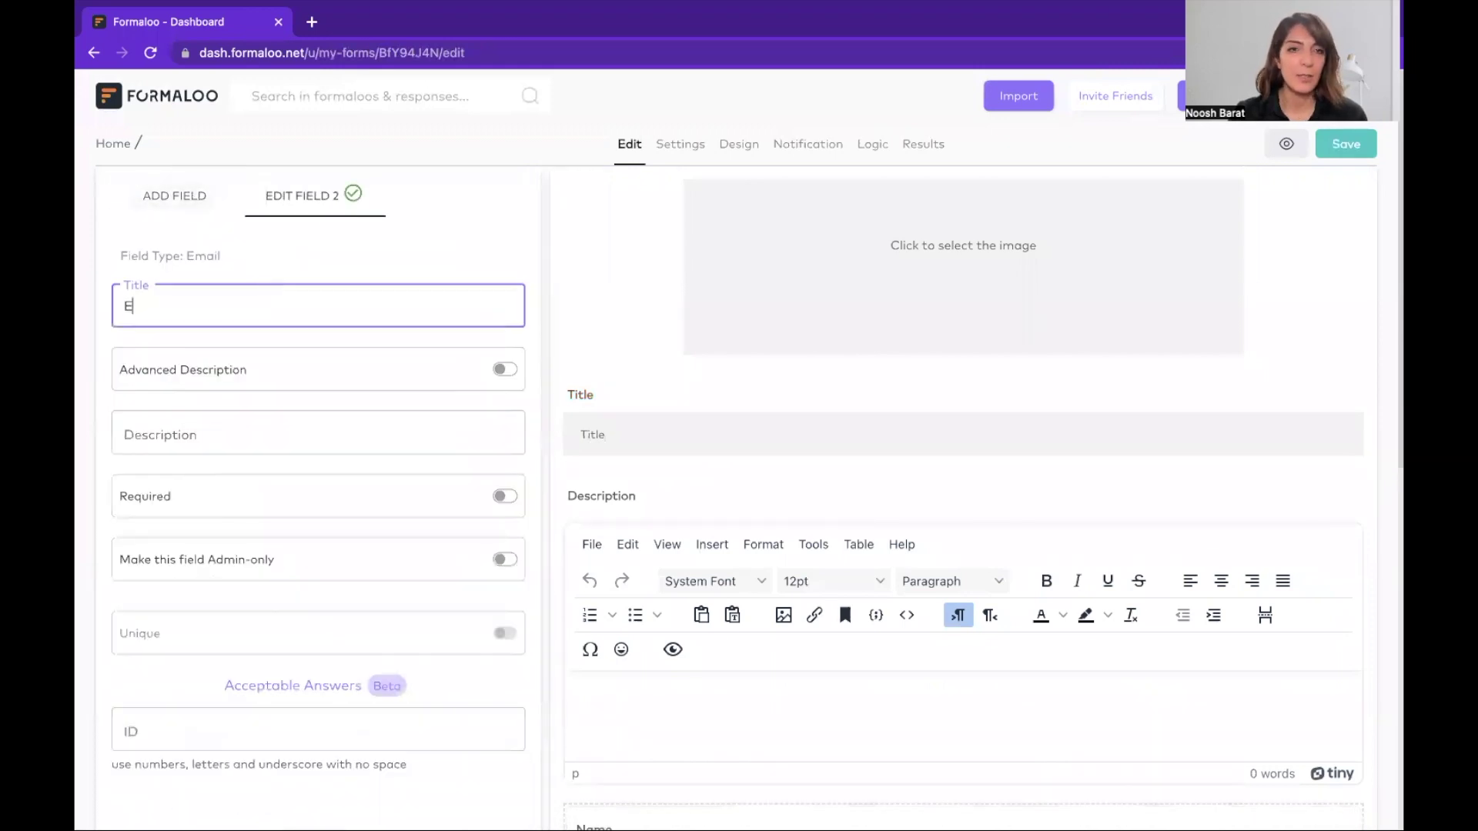
pyautogui.write('Email')
pyautogui.click(174, 195)
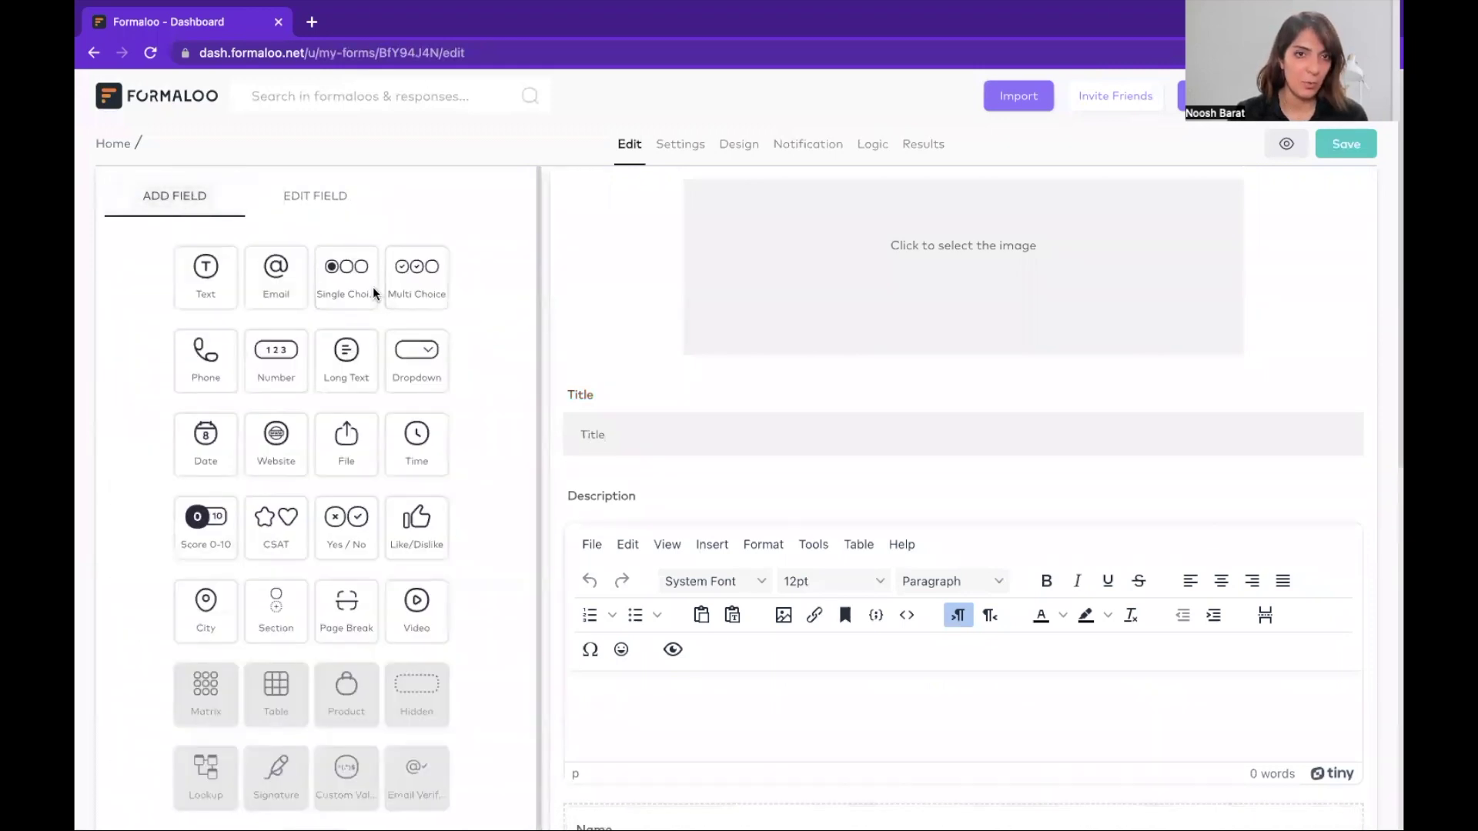
pyautogui.click(347, 275)
pyautogui.write('Choose')
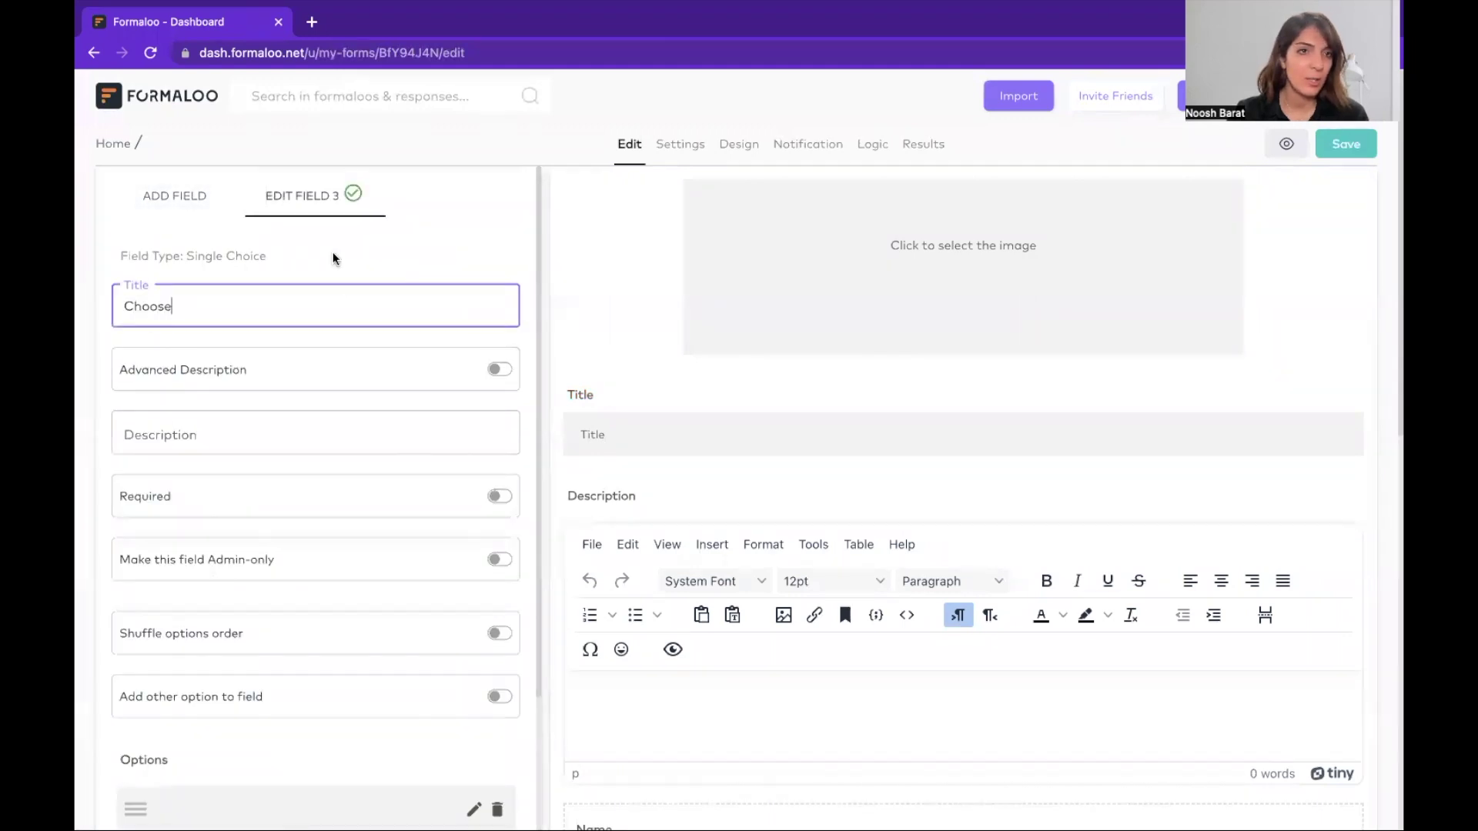
pyautogui.click(174, 195)
pyautogui.click(206, 444)
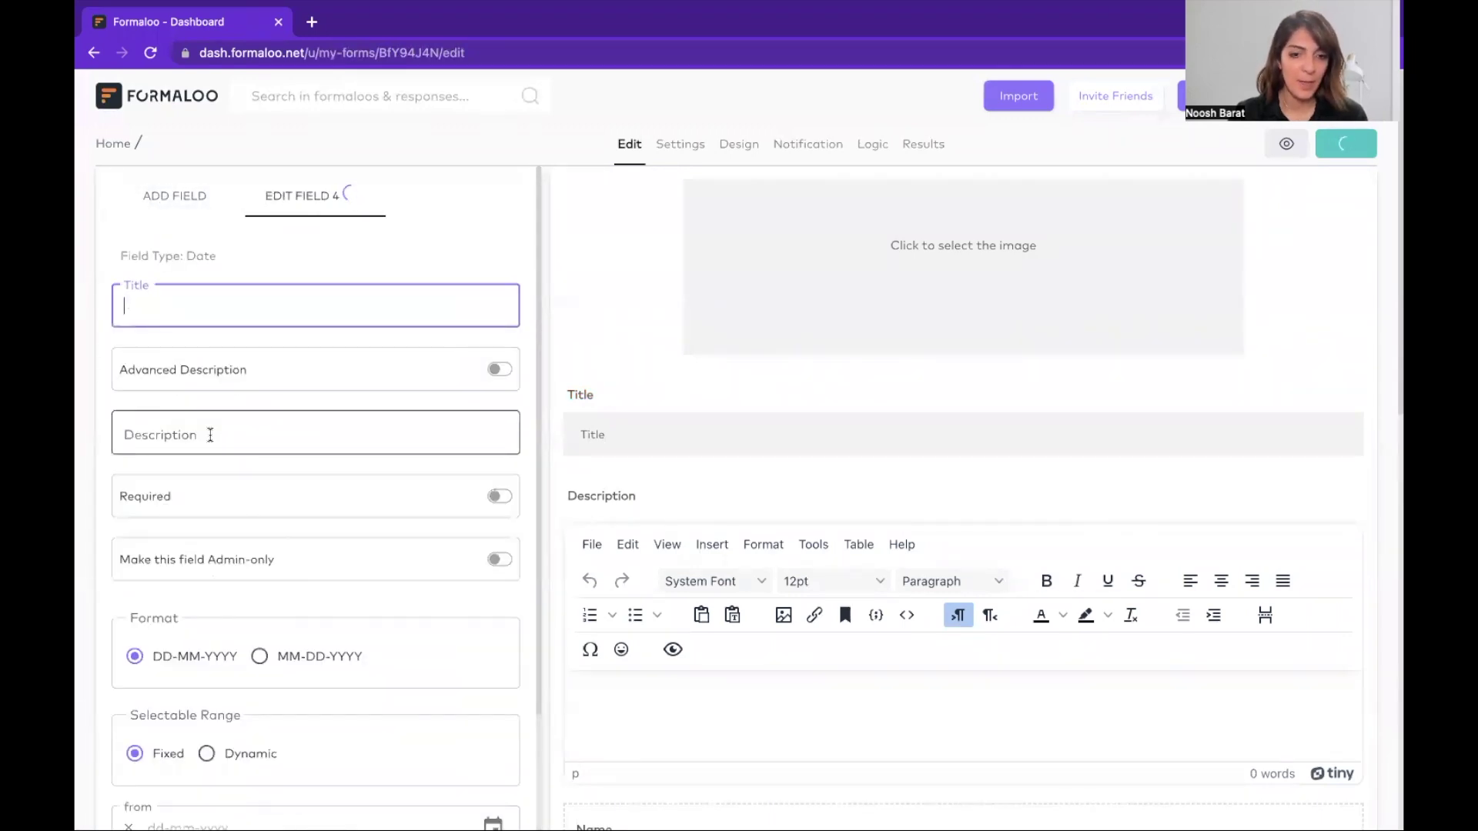
pyautogui.write('Date')
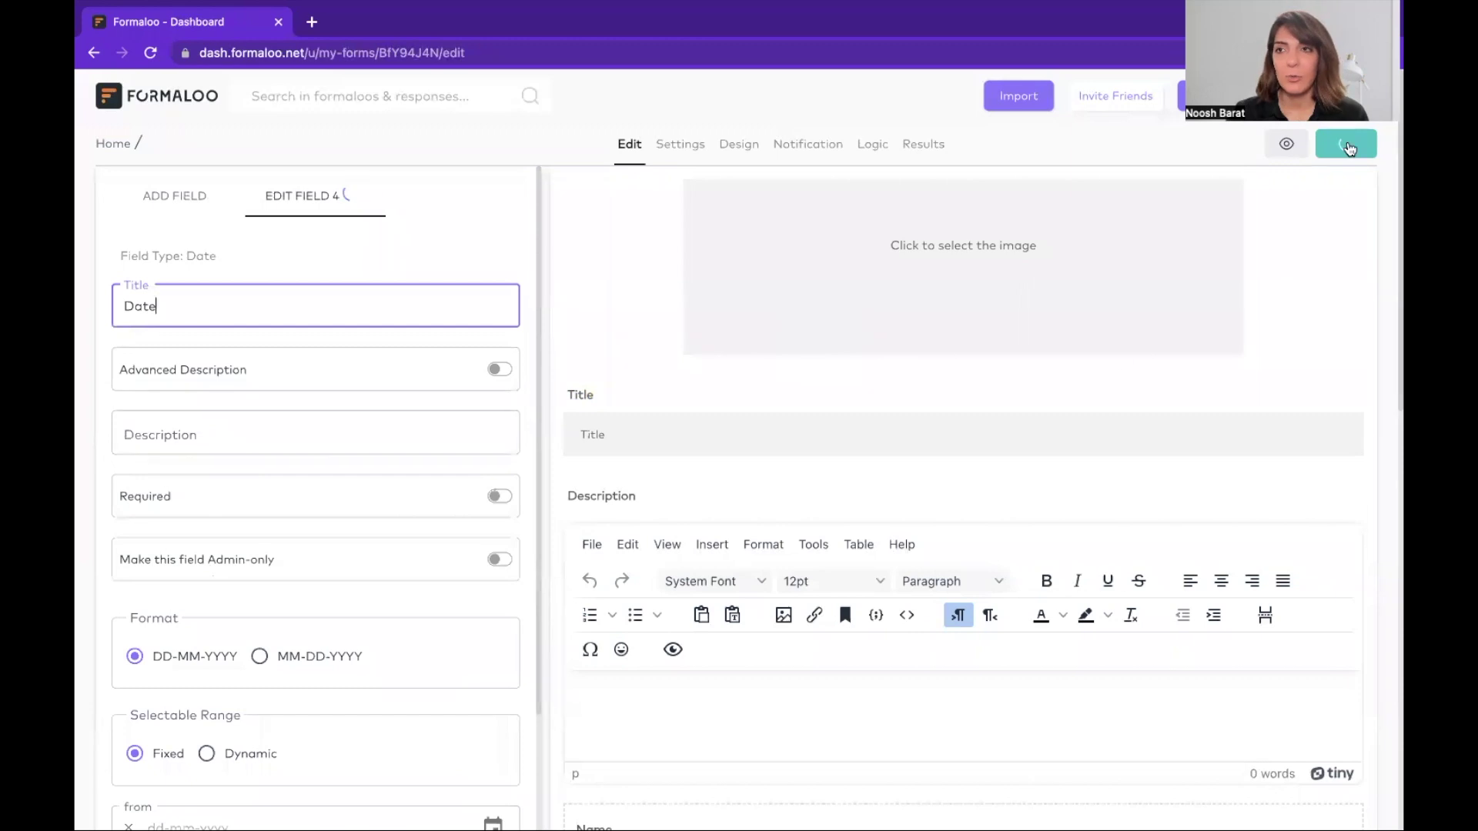
# Save the form, dismiss the saved confirmation, and bring up the Design settings
pyautogui.click(1347, 143)
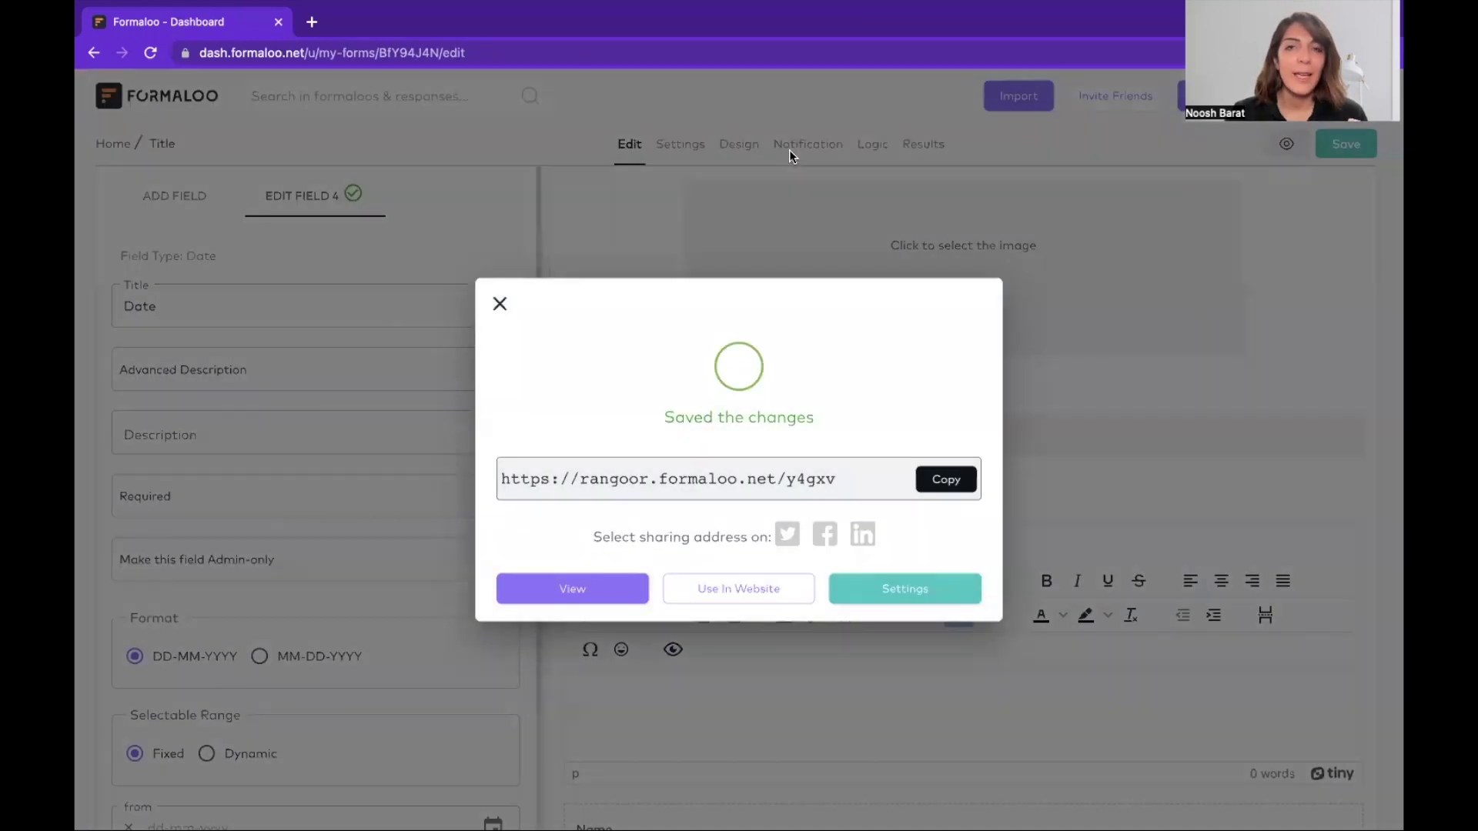
pyautogui.click(788, 150)
pyautogui.click(742, 143)
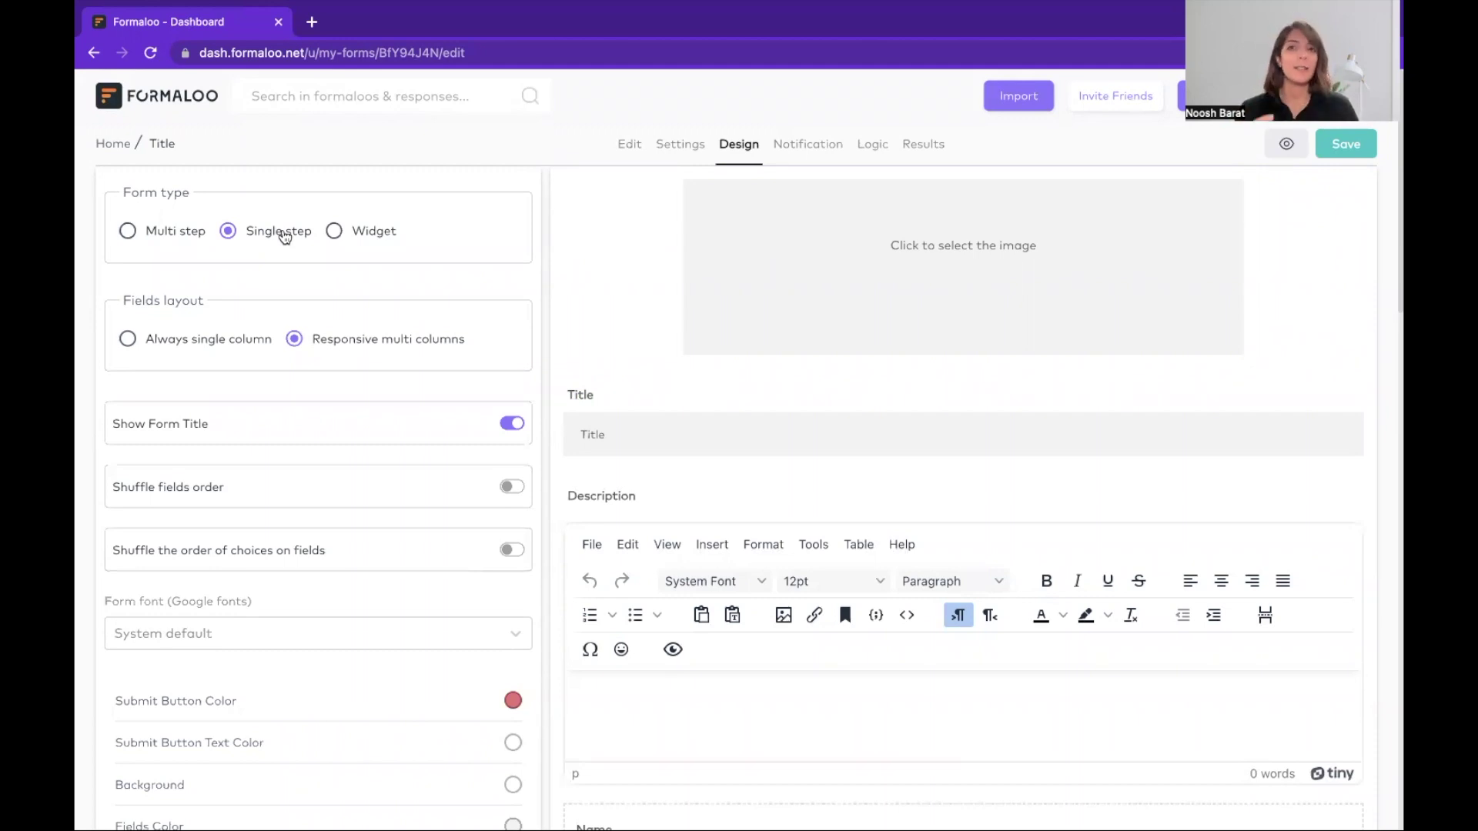
# Try the Widget form type, then switch back to Single step
pyautogui.click(370, 230)
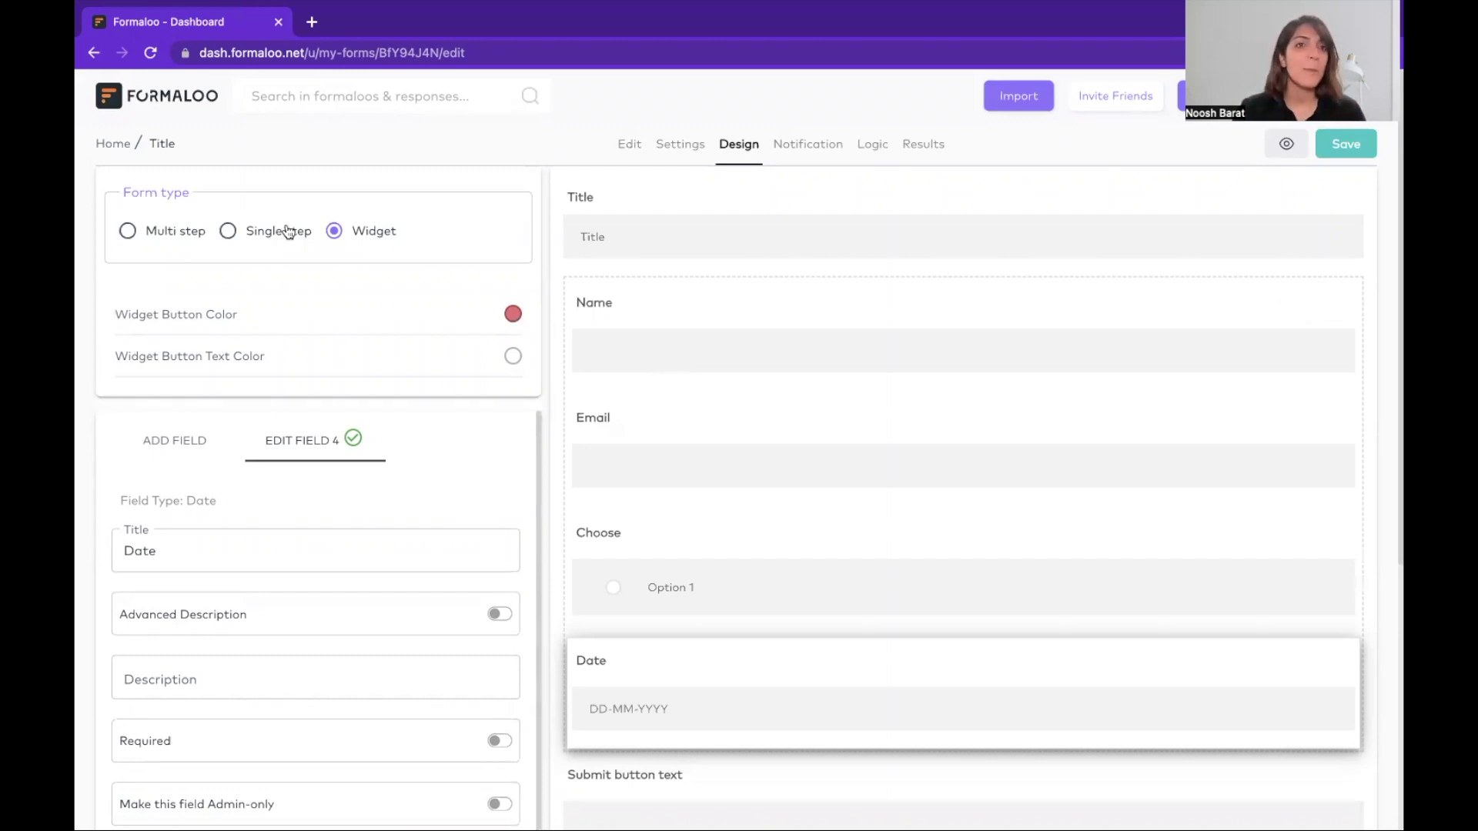
pyautogui.click(286, 233)
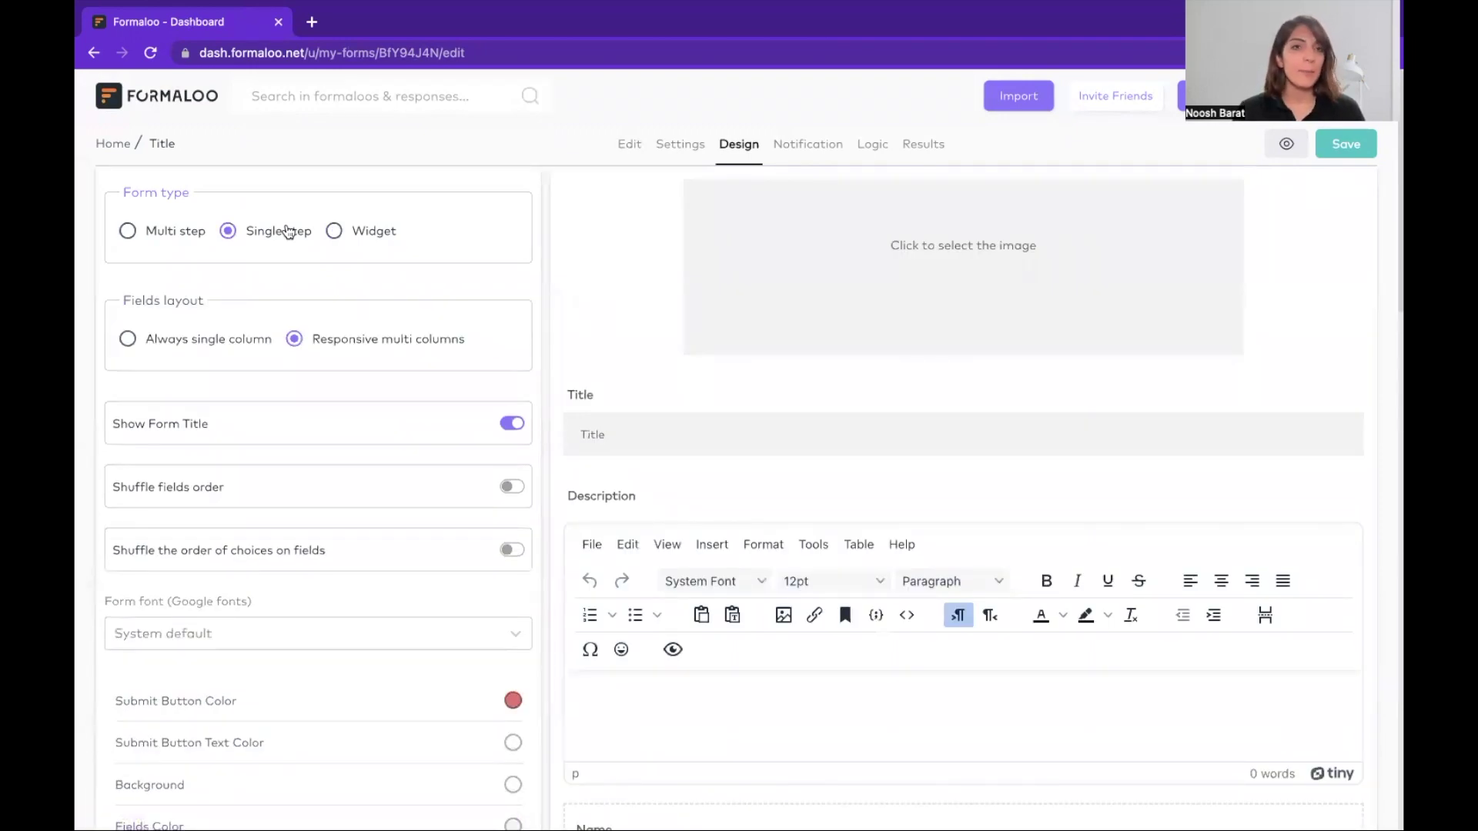
pyautogui.scroll(-4, 918, 400)
pyautogui.scroll(-4, 918, 401)
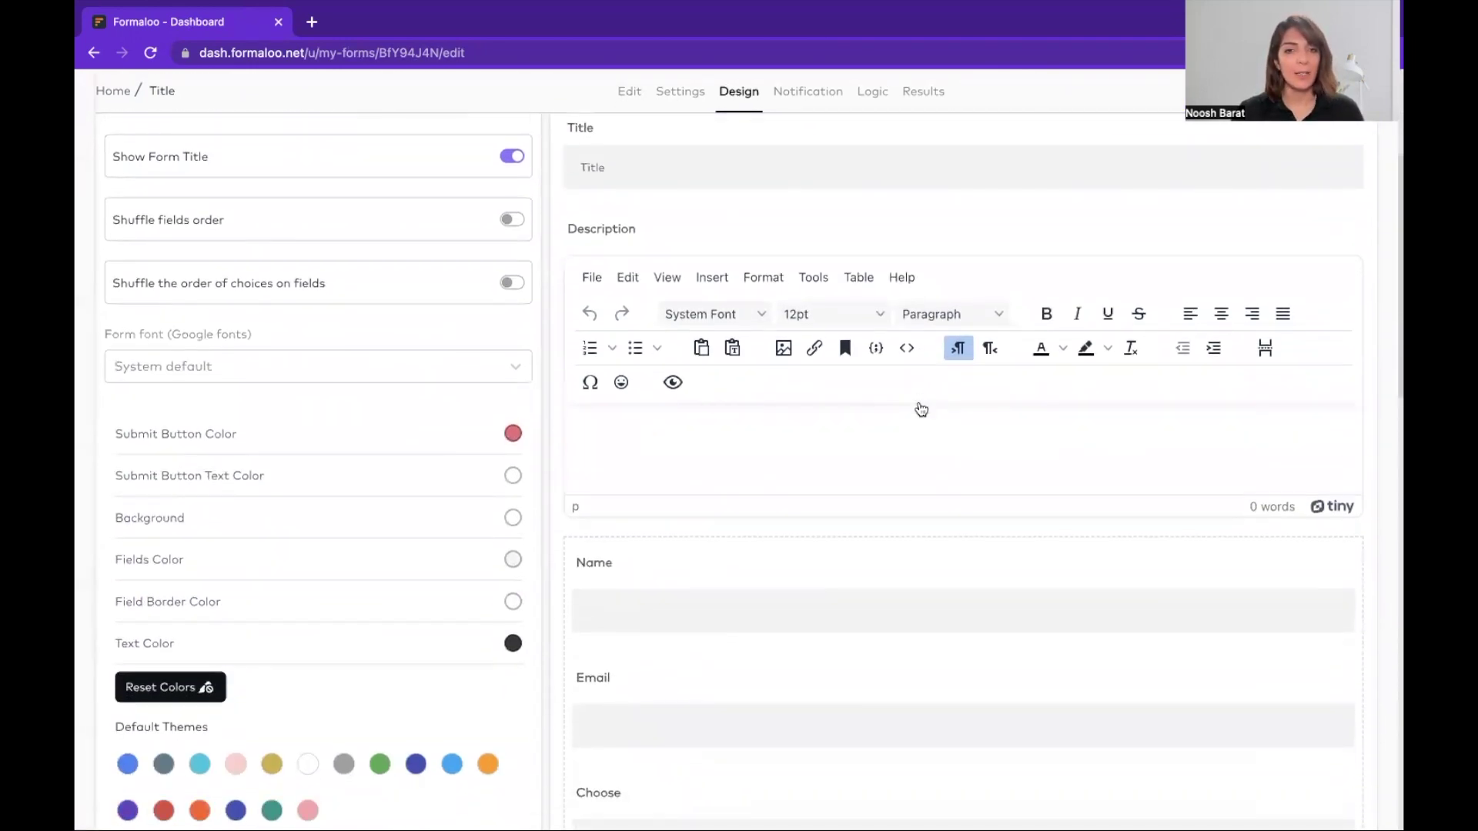
pyautogui.scroll(-3, 918, 400)
pyautogui.scroll(-3, 918, 401)
pyautogui.scroll(6, 937, 249)
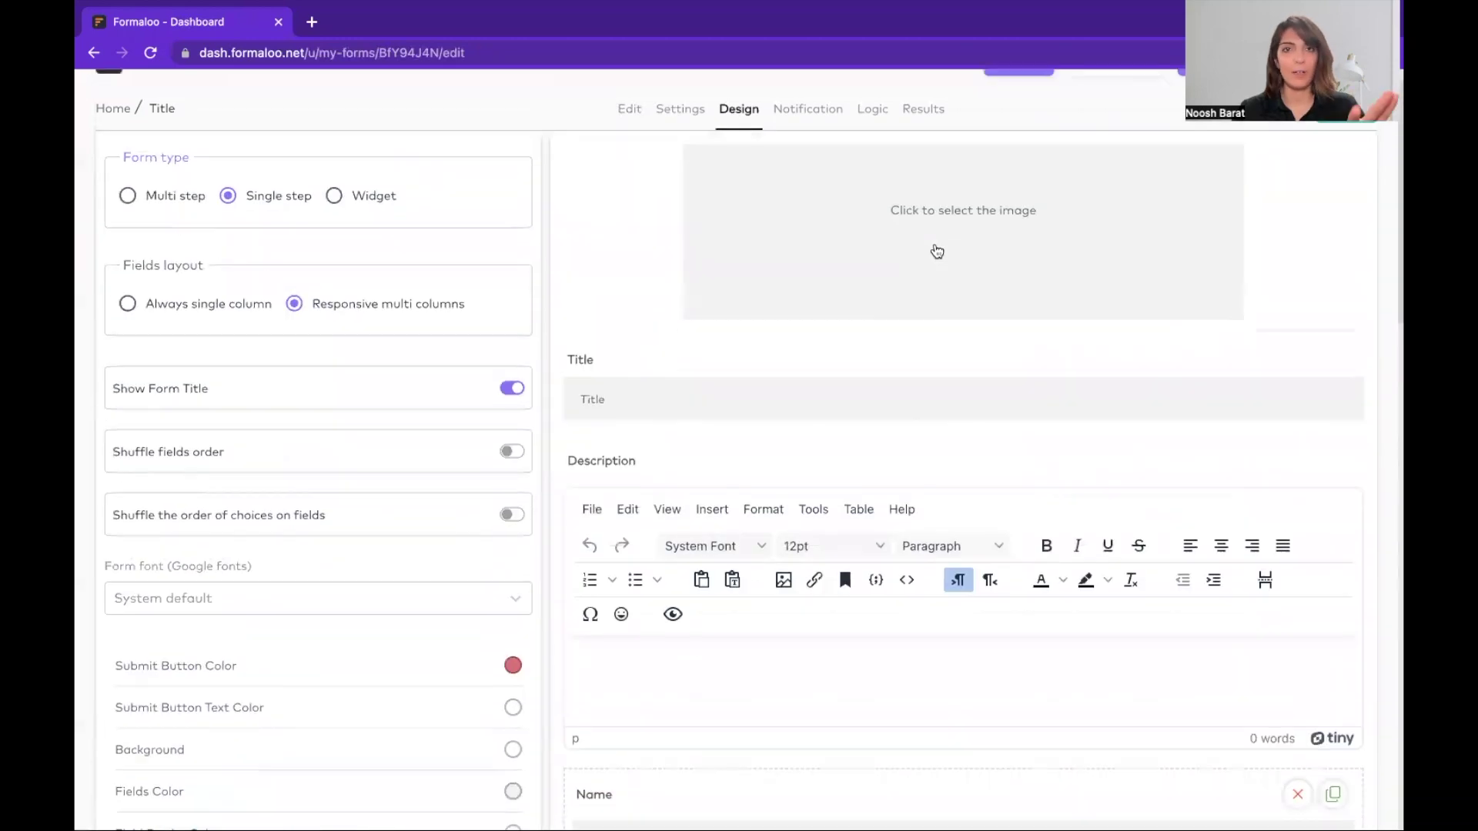
pyautogui.scroll(4, 937, 250)
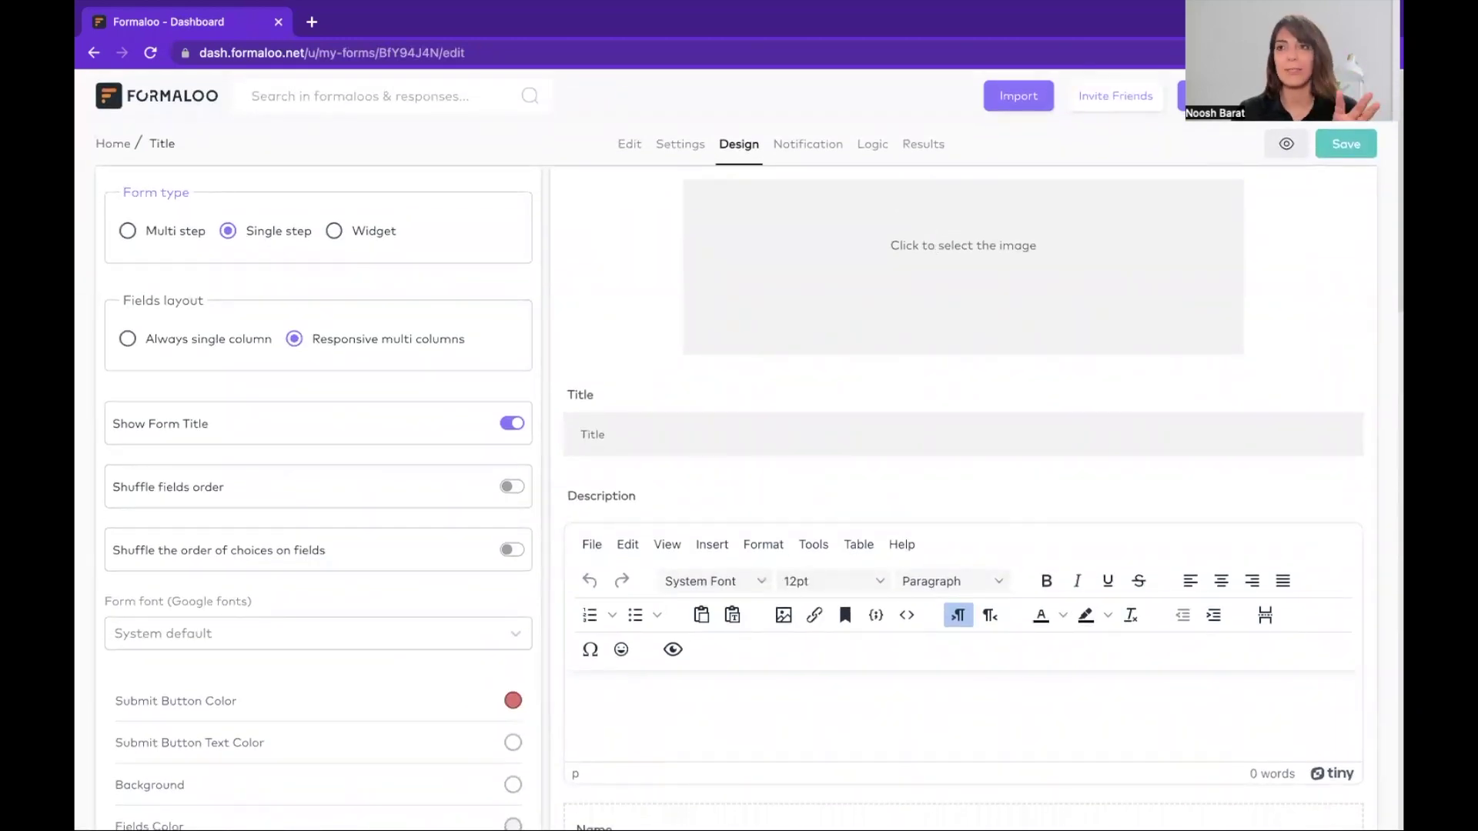
# Save, view the live single-step form in a new tab, and return to the editor
pyautogui.click(1355, 151)
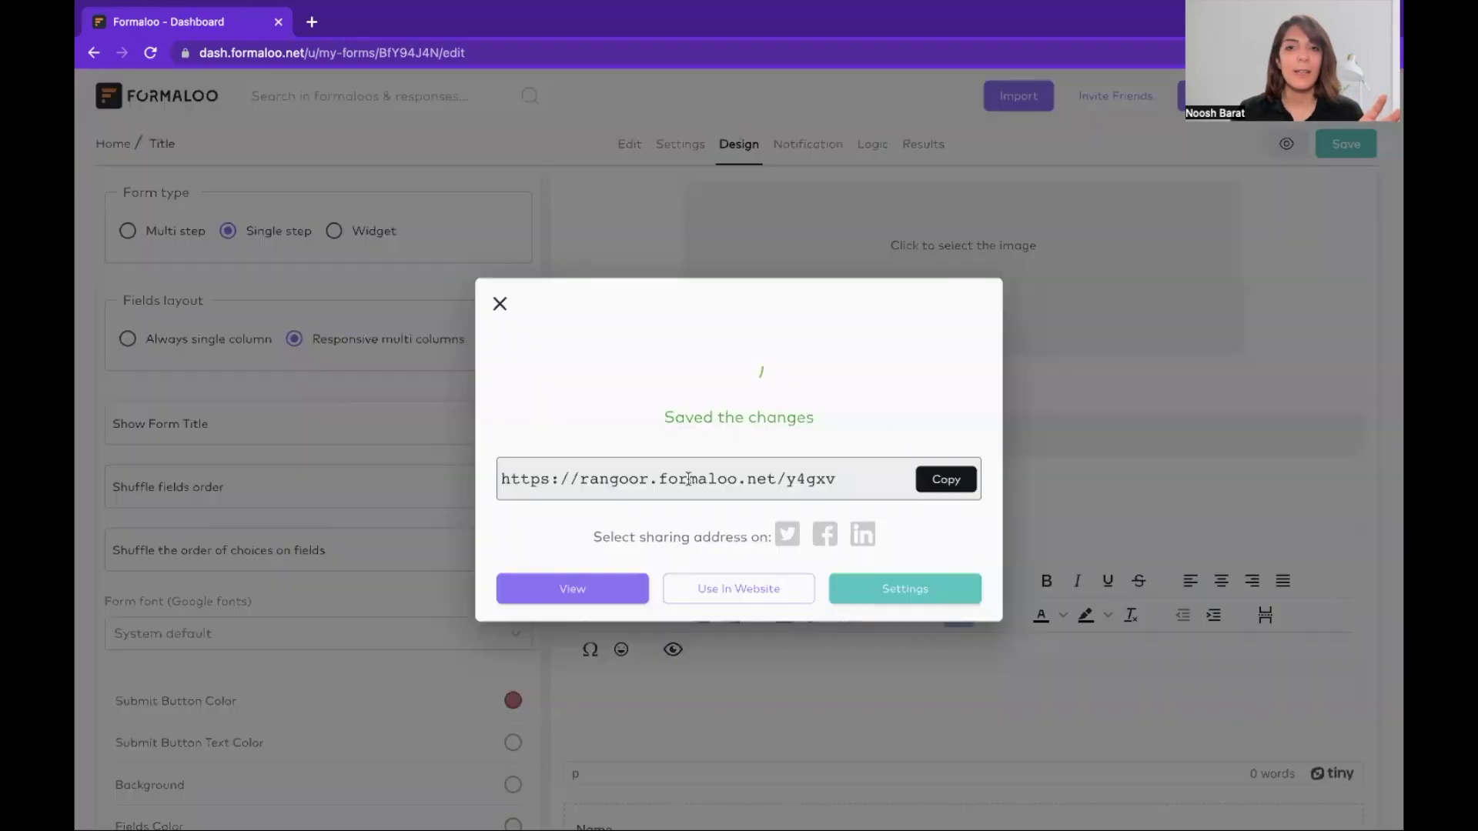
pyautogui.click(568, 582)
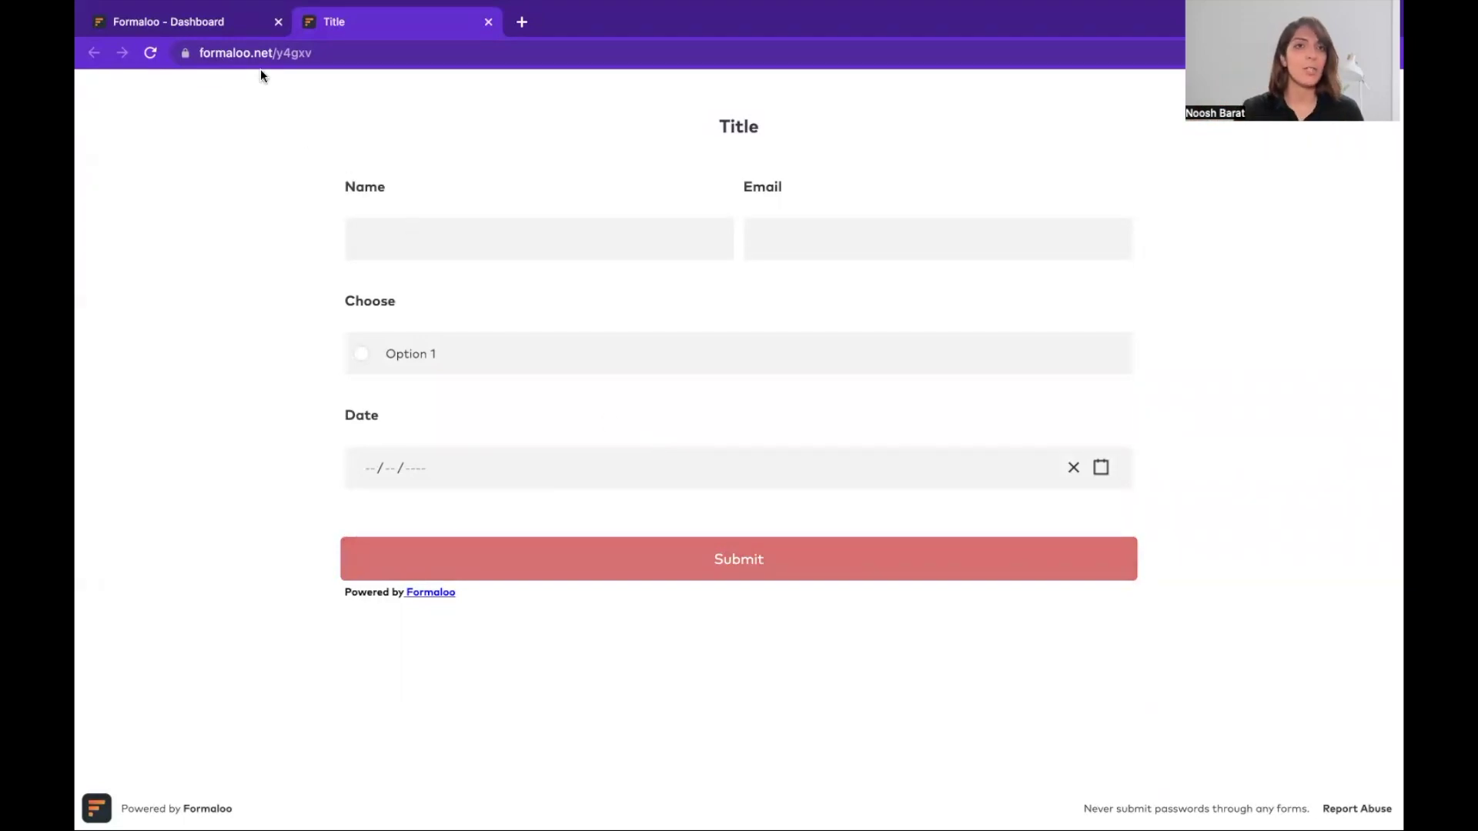
pyautogui.click(185, 21)
# Switch the form type to Multi step and save it
pyautogui.click(188, 254)
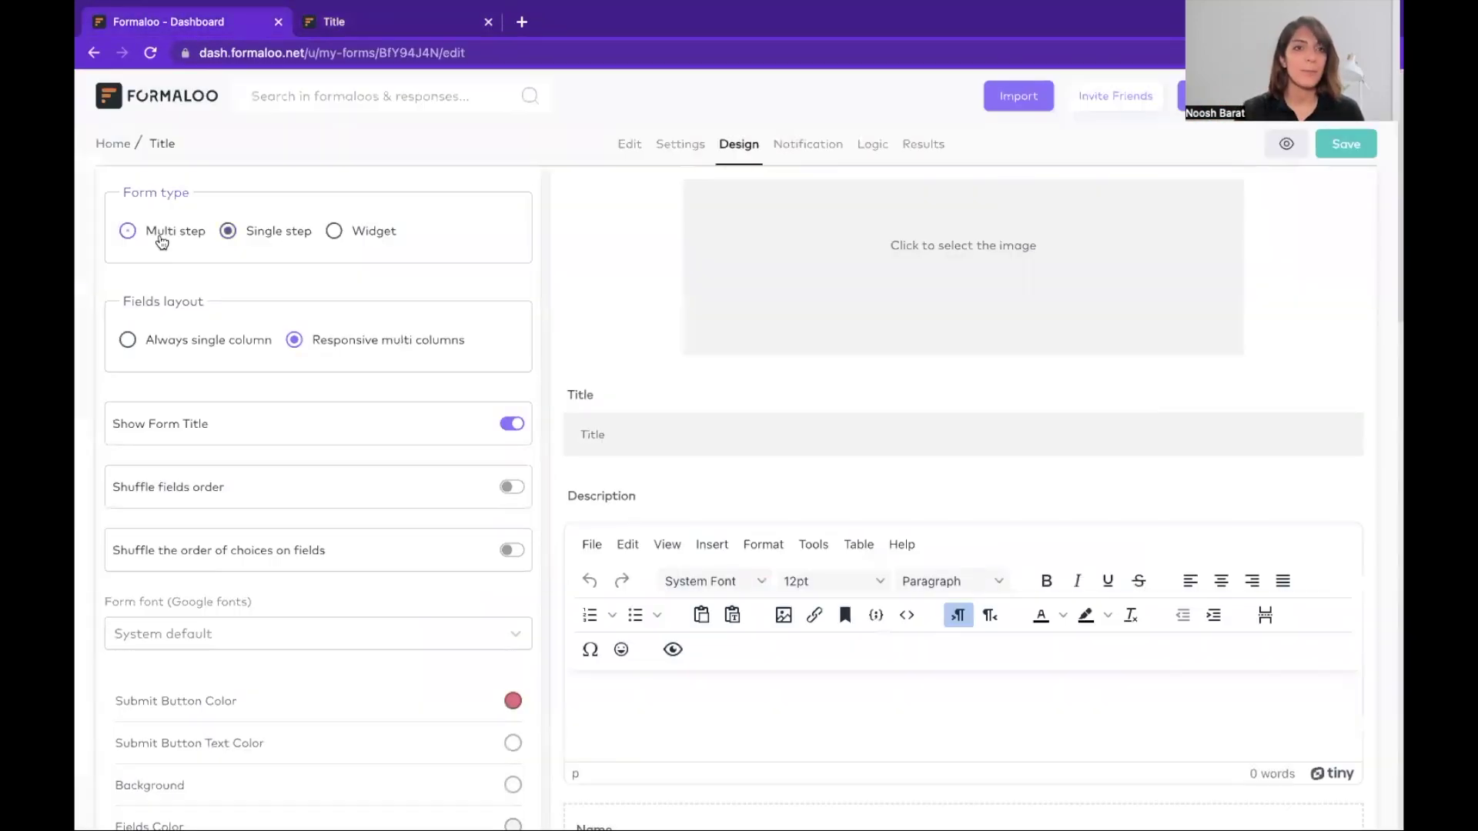
pyautogui.click(150, 232)
pyautogui.click(1347, 144)
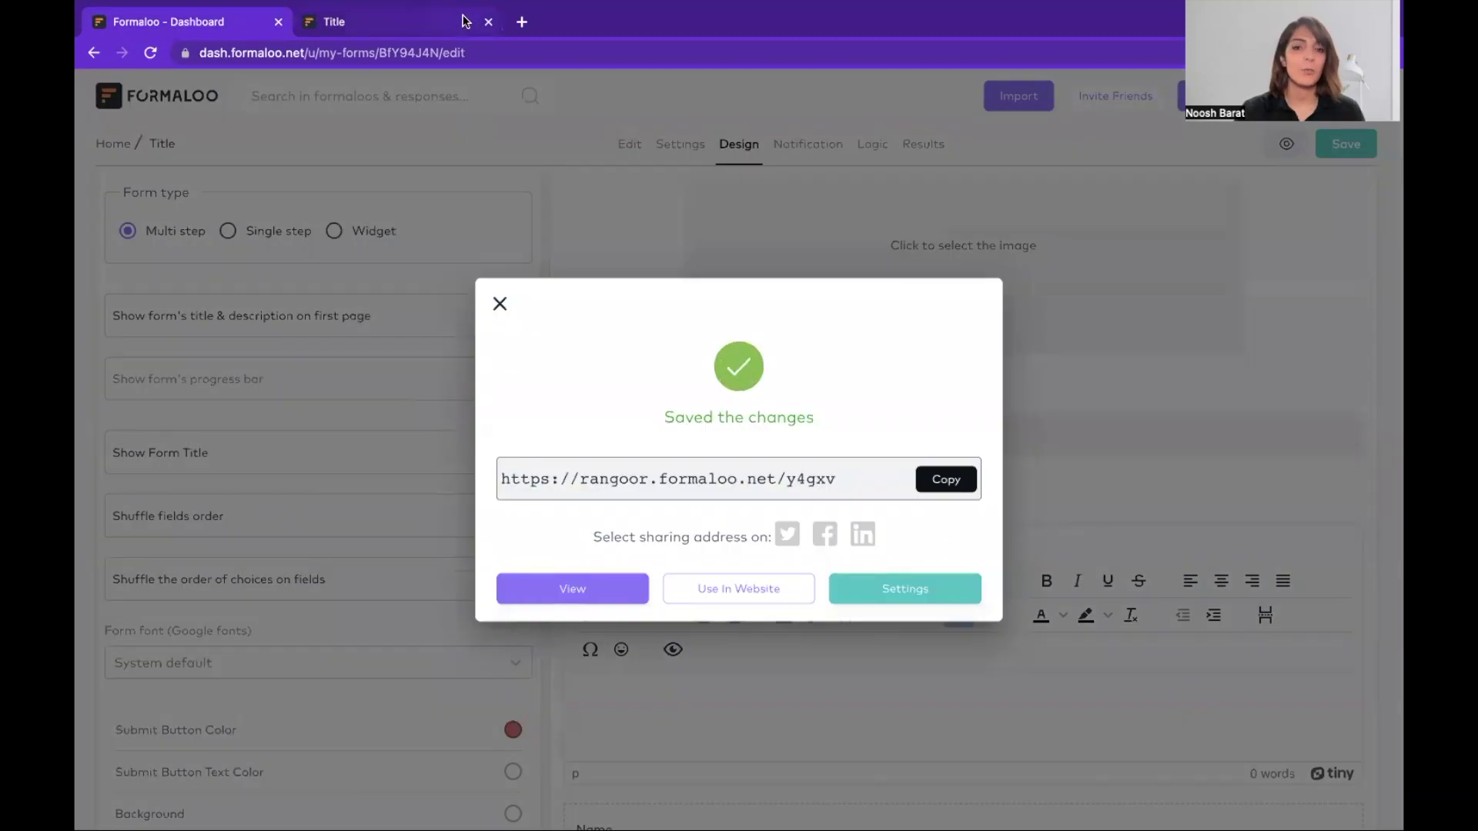
# Reload the live form and advance from the Name step to Email, twice
pyautogui.click(382, 20)
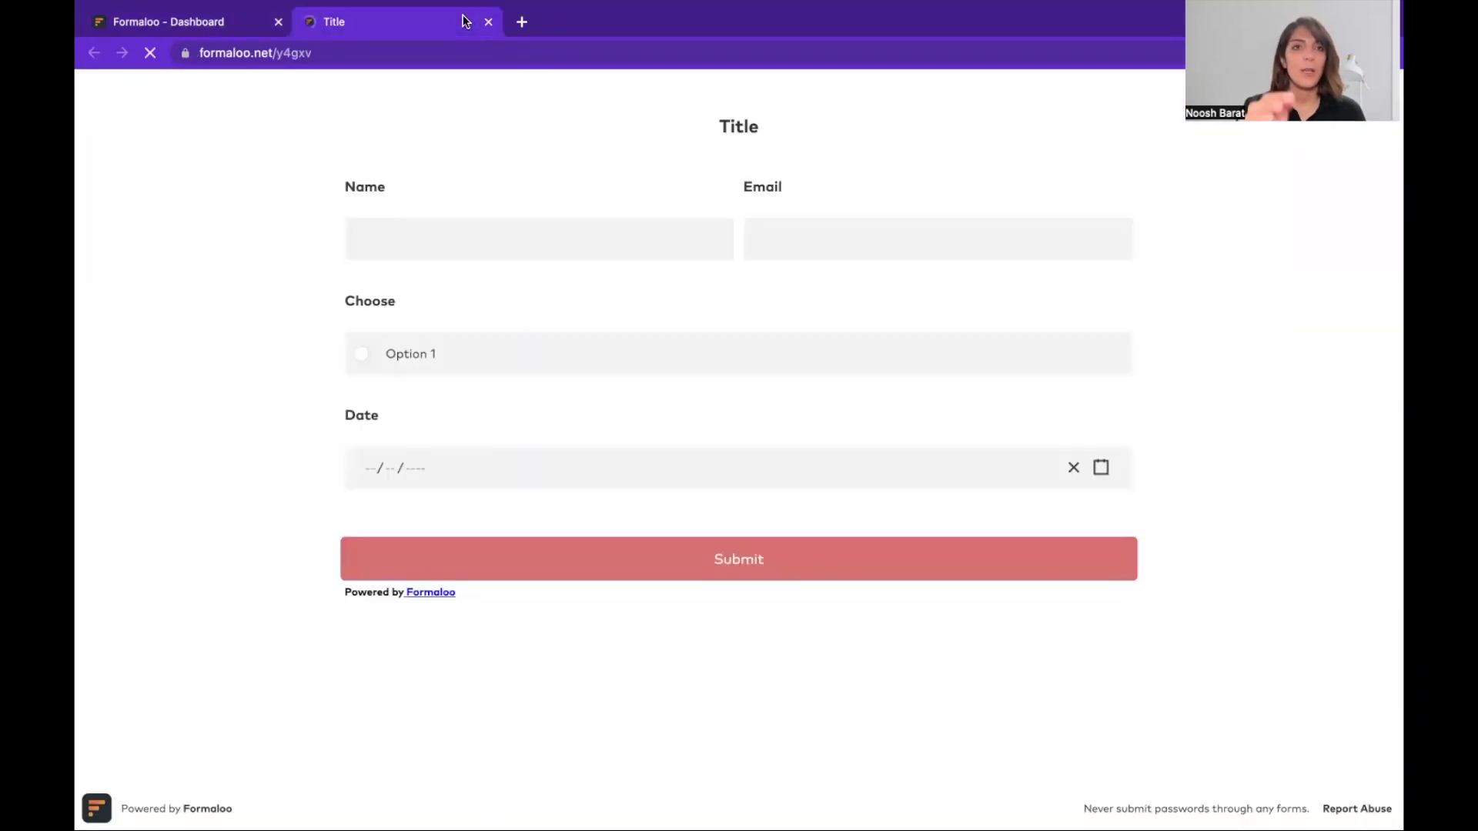
pyautogui.press('F5')
pyautogui.press('Return')
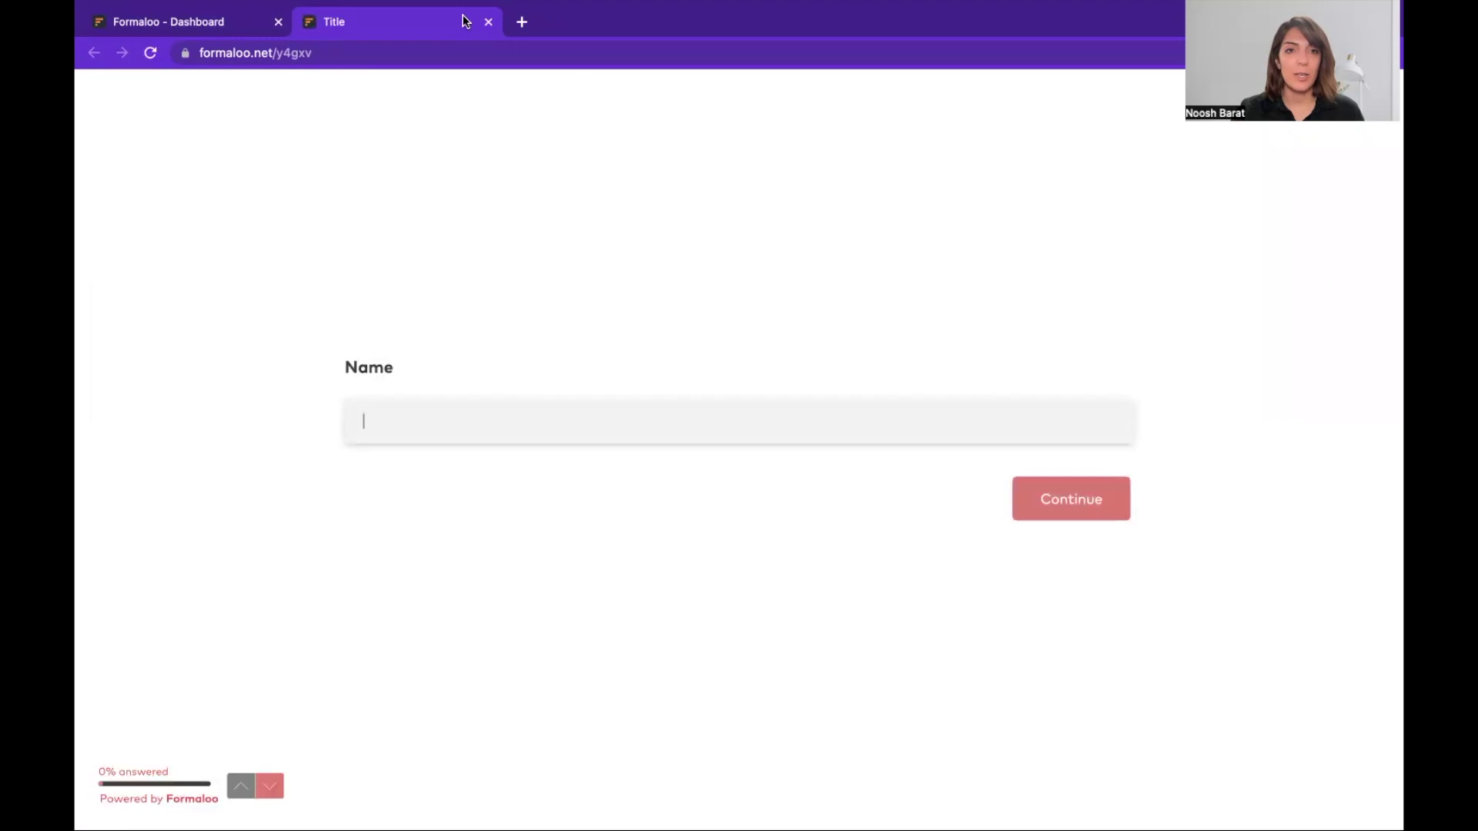
pyautogui.click(1085, 498)
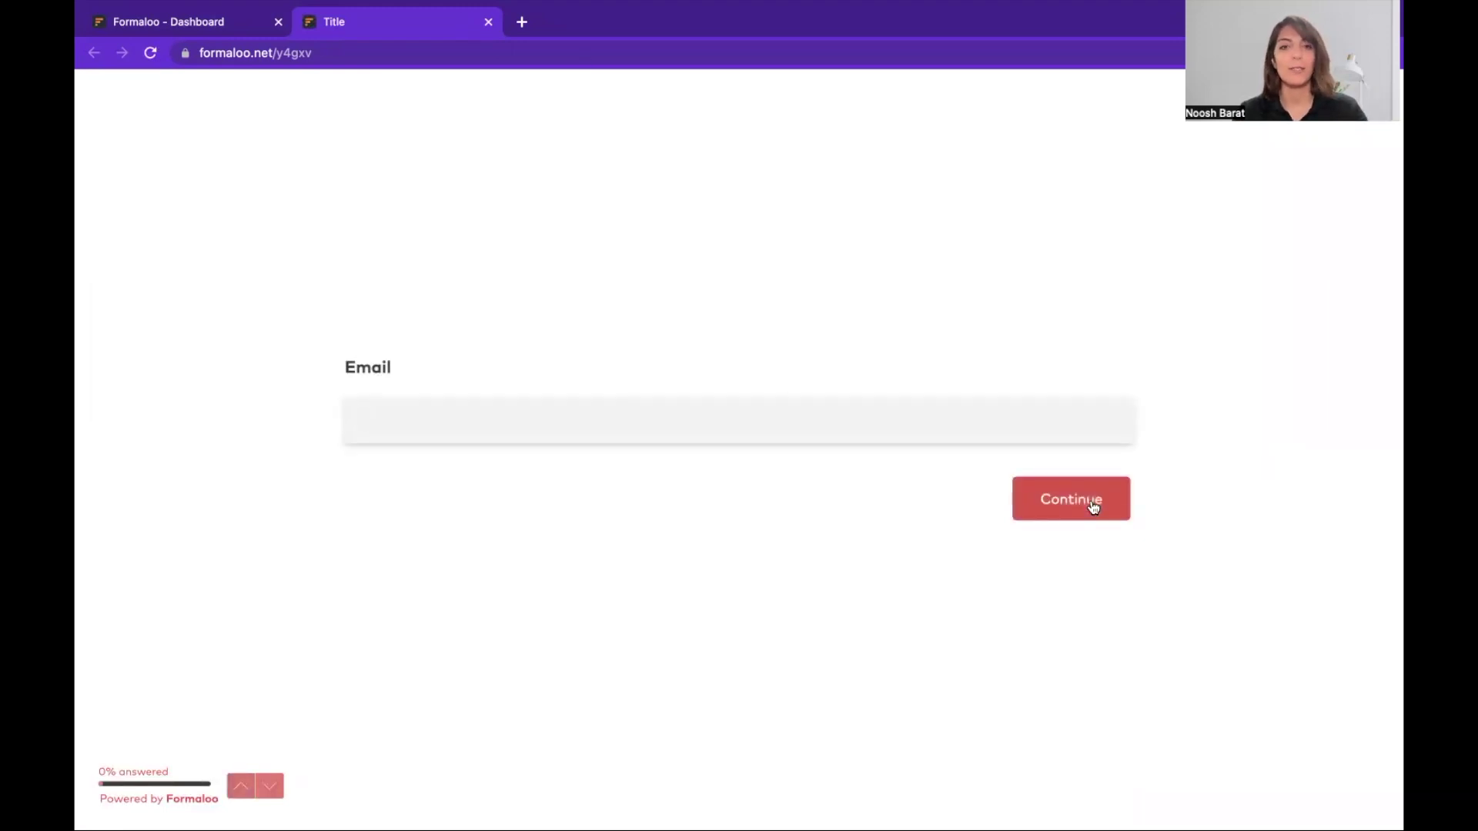
pyautogui.hotkey('ctrl', 'r')
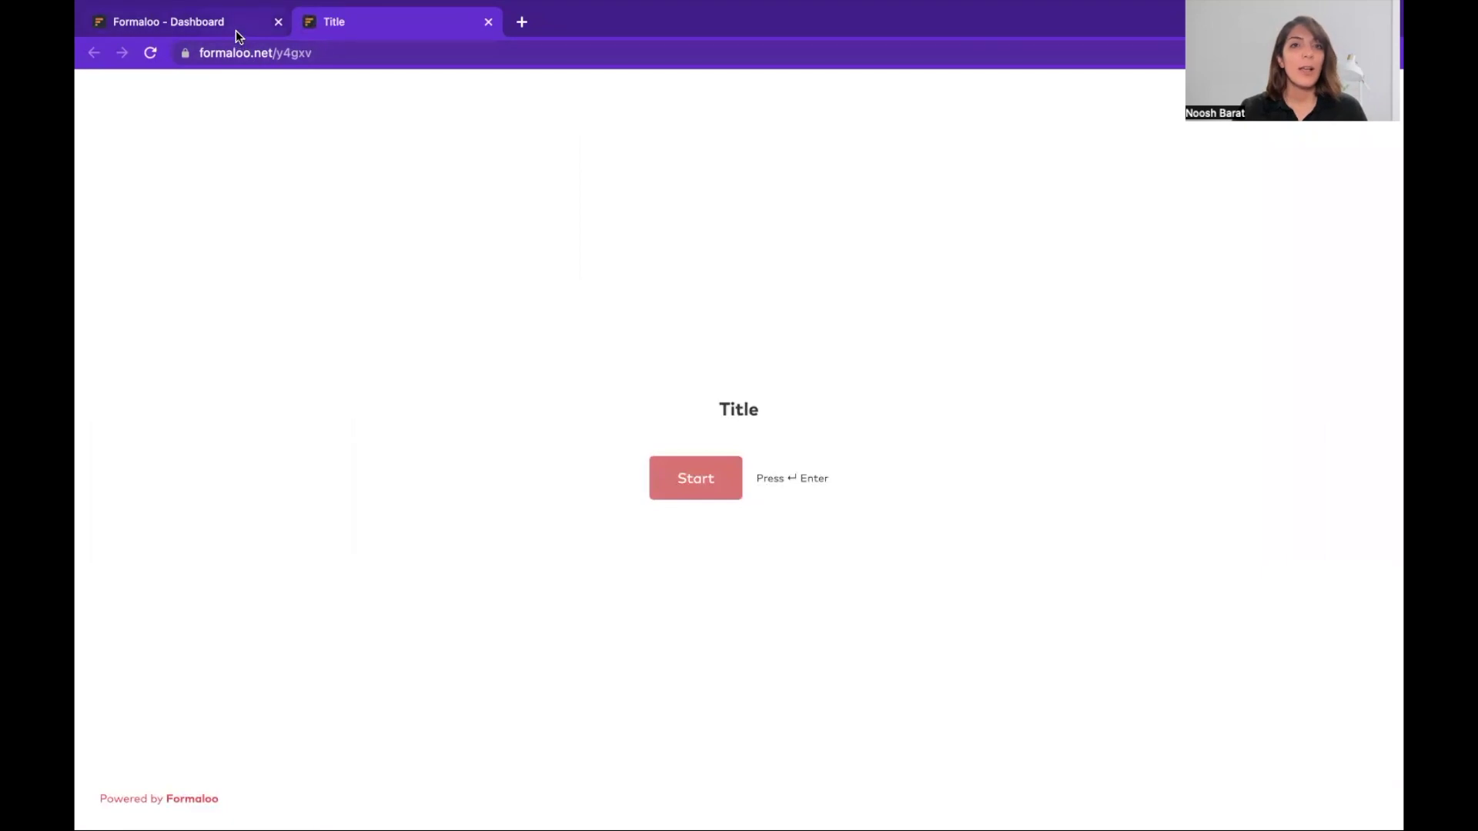
pyautogui.click(674, 469)
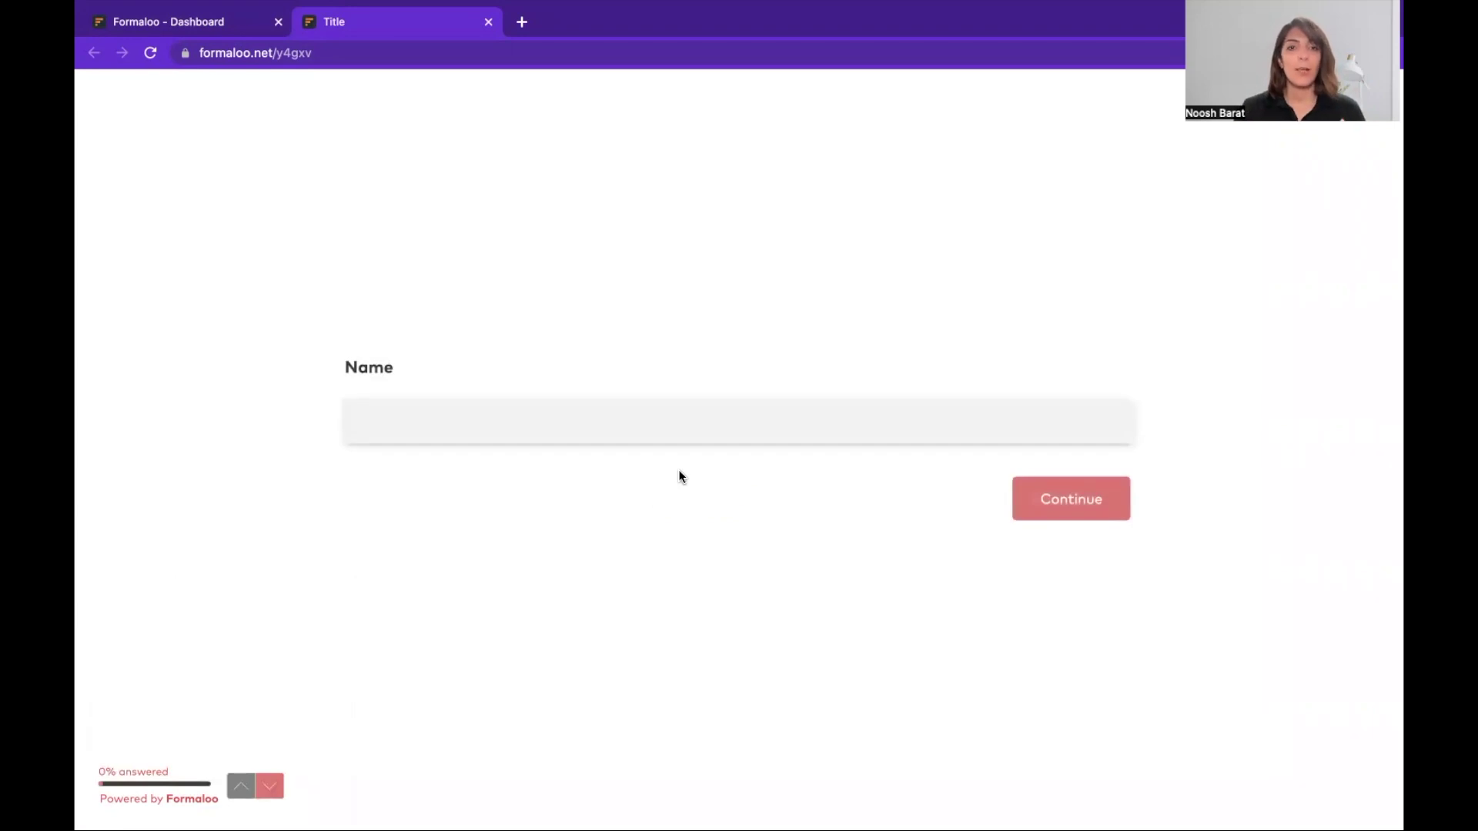
pyautogui.write('ksfk')
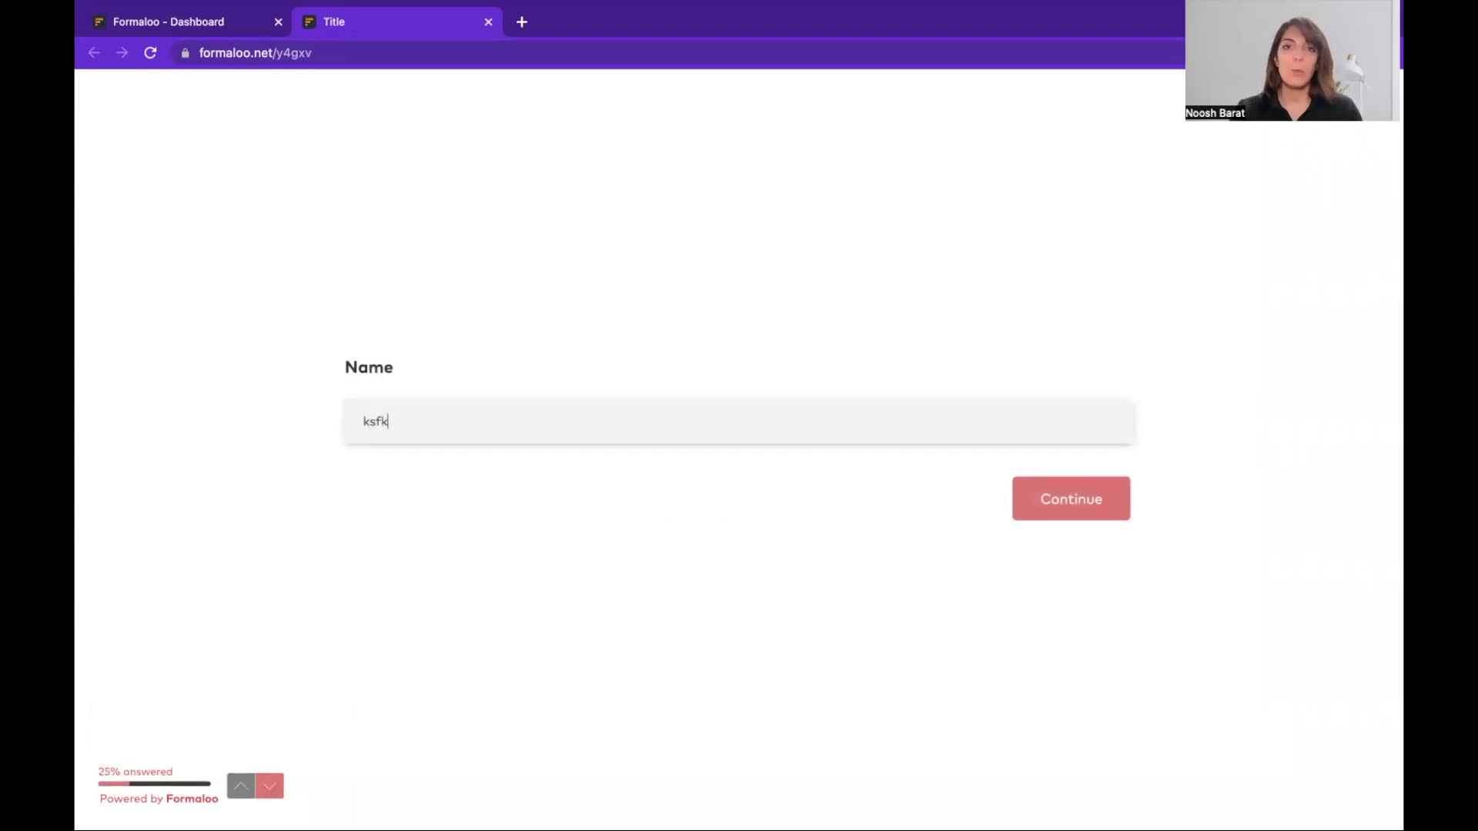
pyautogui.click(1101, 507)
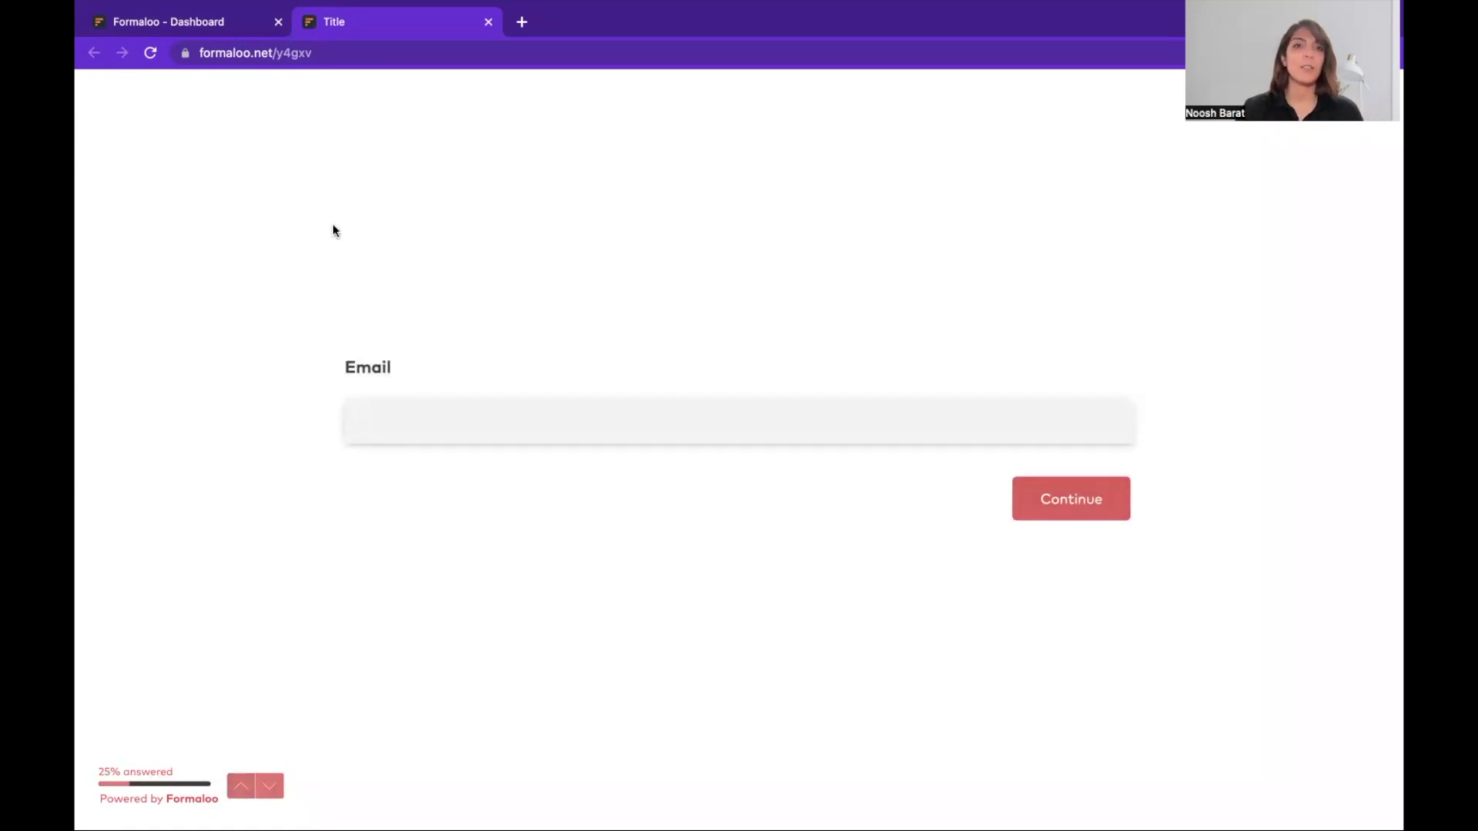
# Back in the editor, select the Name and Choose questions in the preview
pyautogui.click(168, 21)
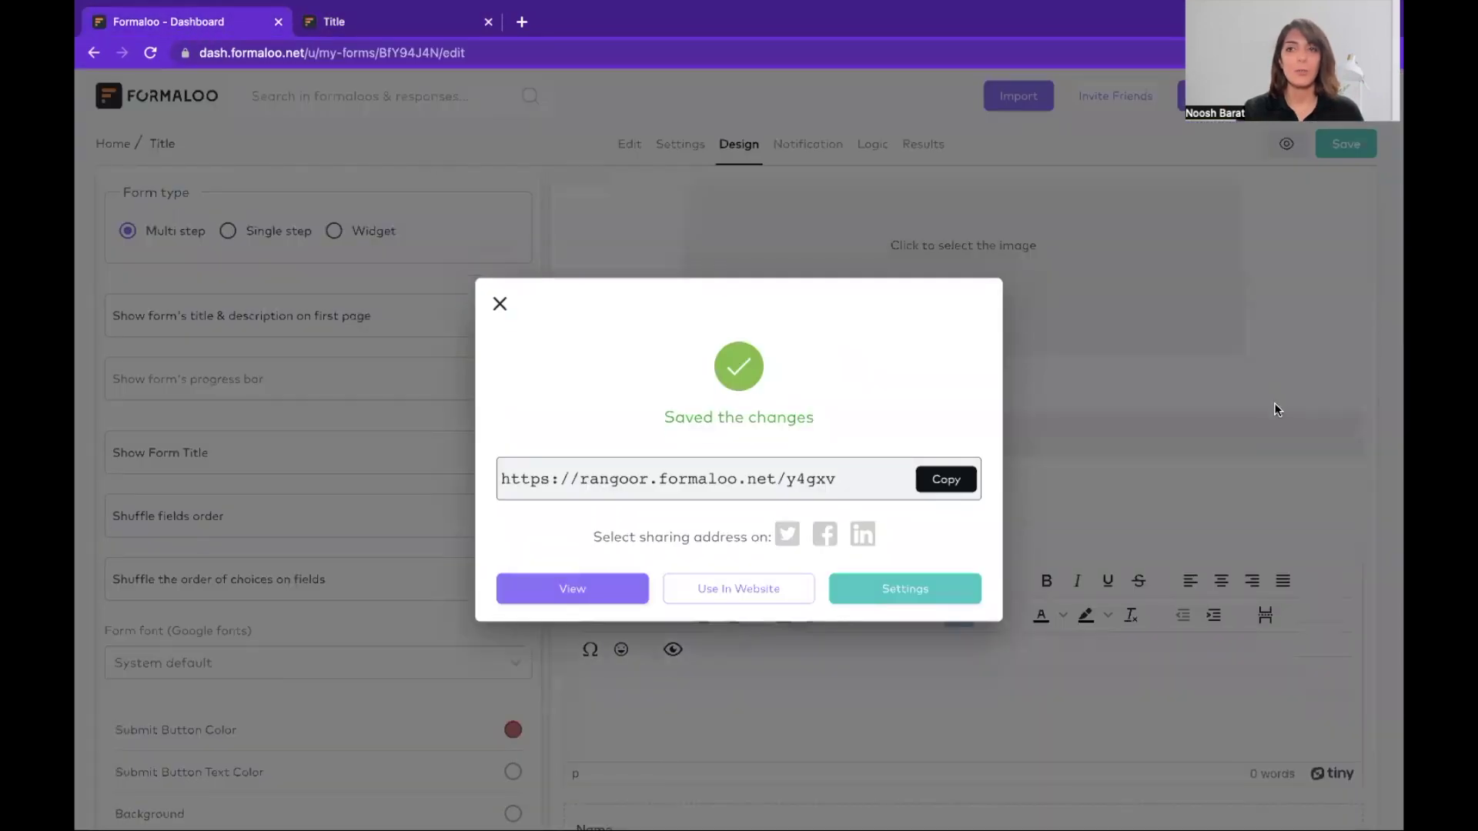
pyautogui.click(1278, 410)
pyautogui.scroll(-10, 959, 514)
pyautogui.scroll(-3, 959, 516)
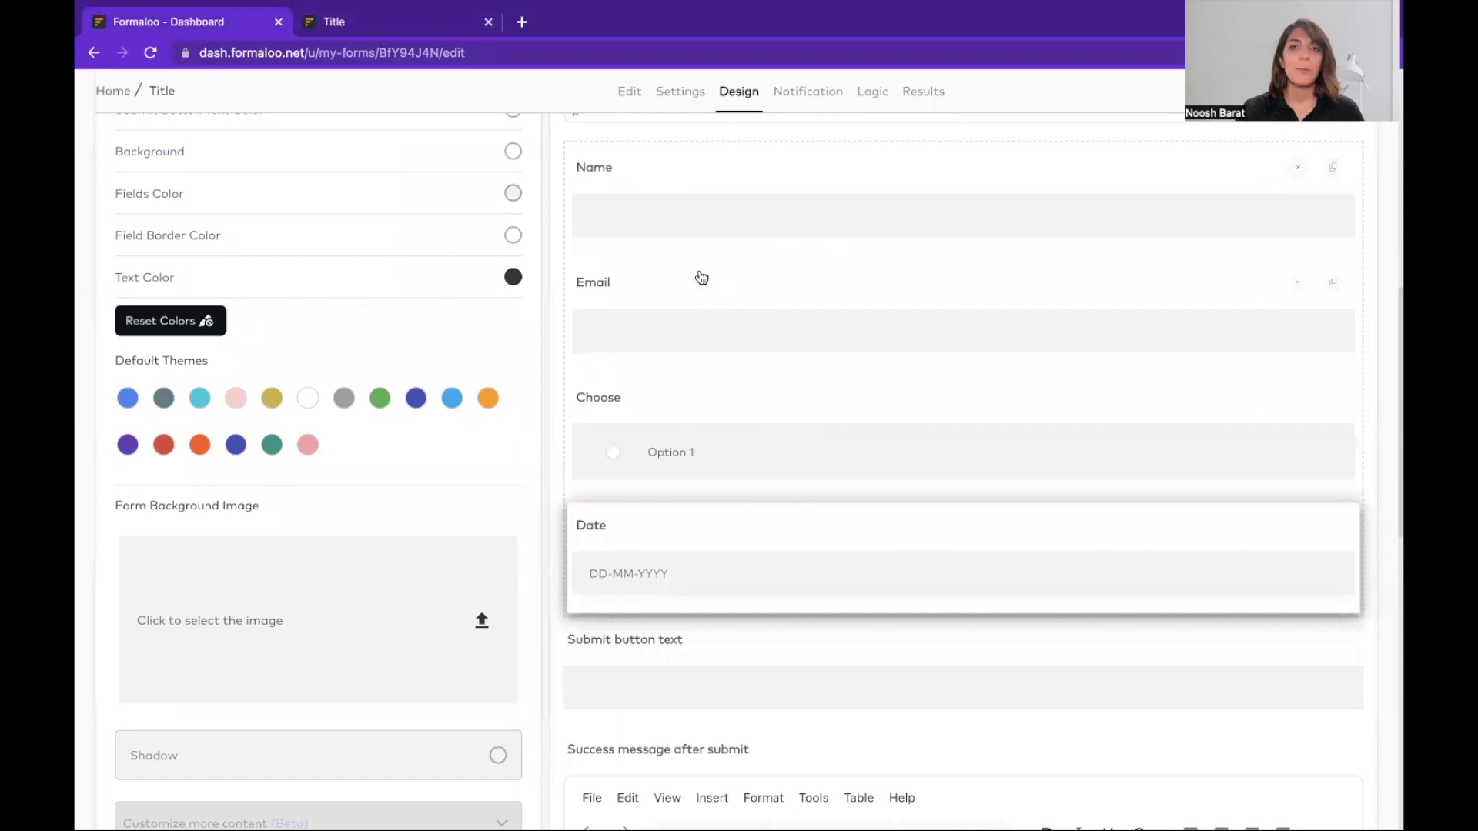
pyautogui.click(660, 184)
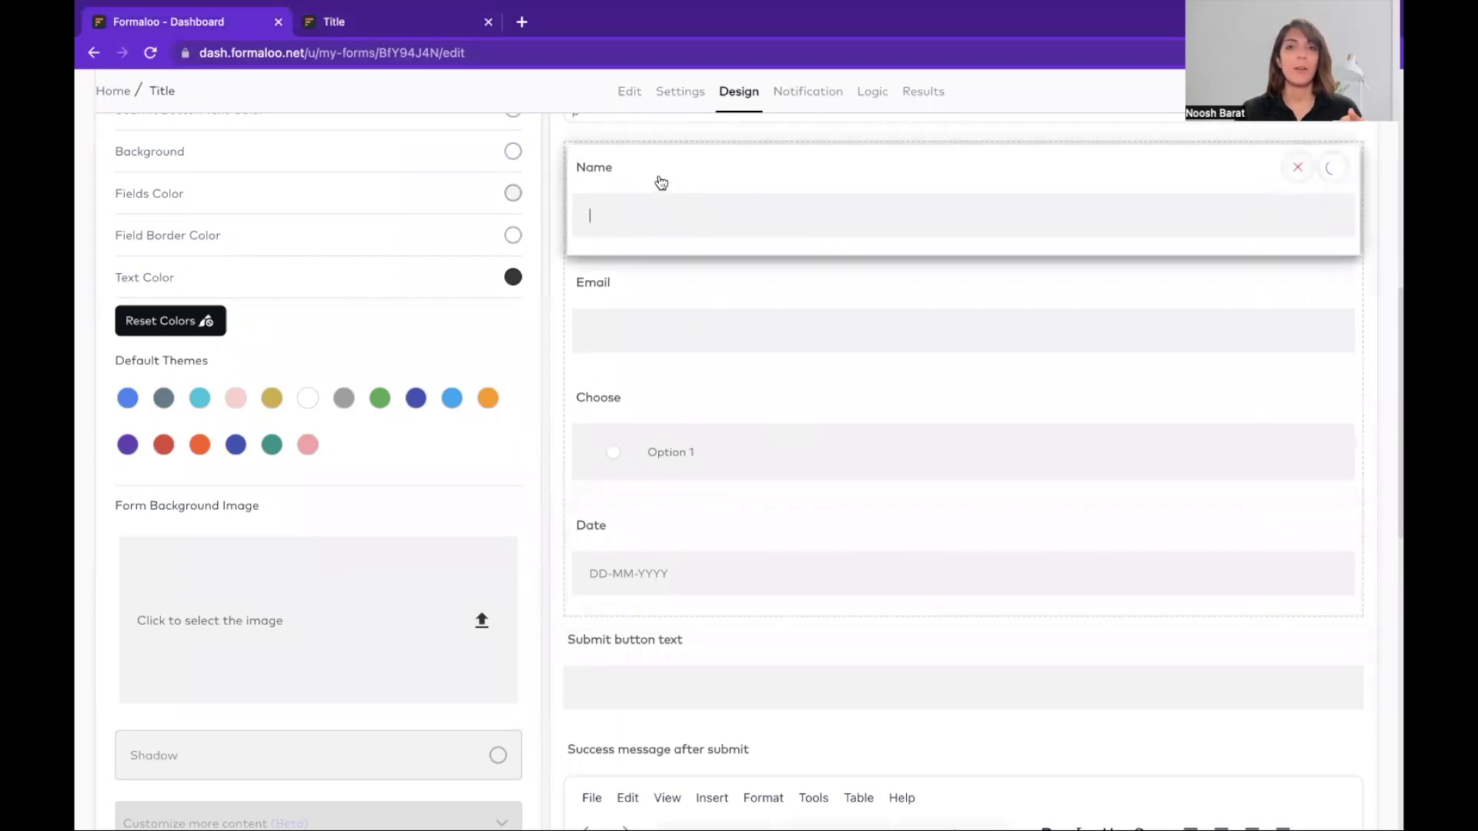
pyautogui.click(744, 418)
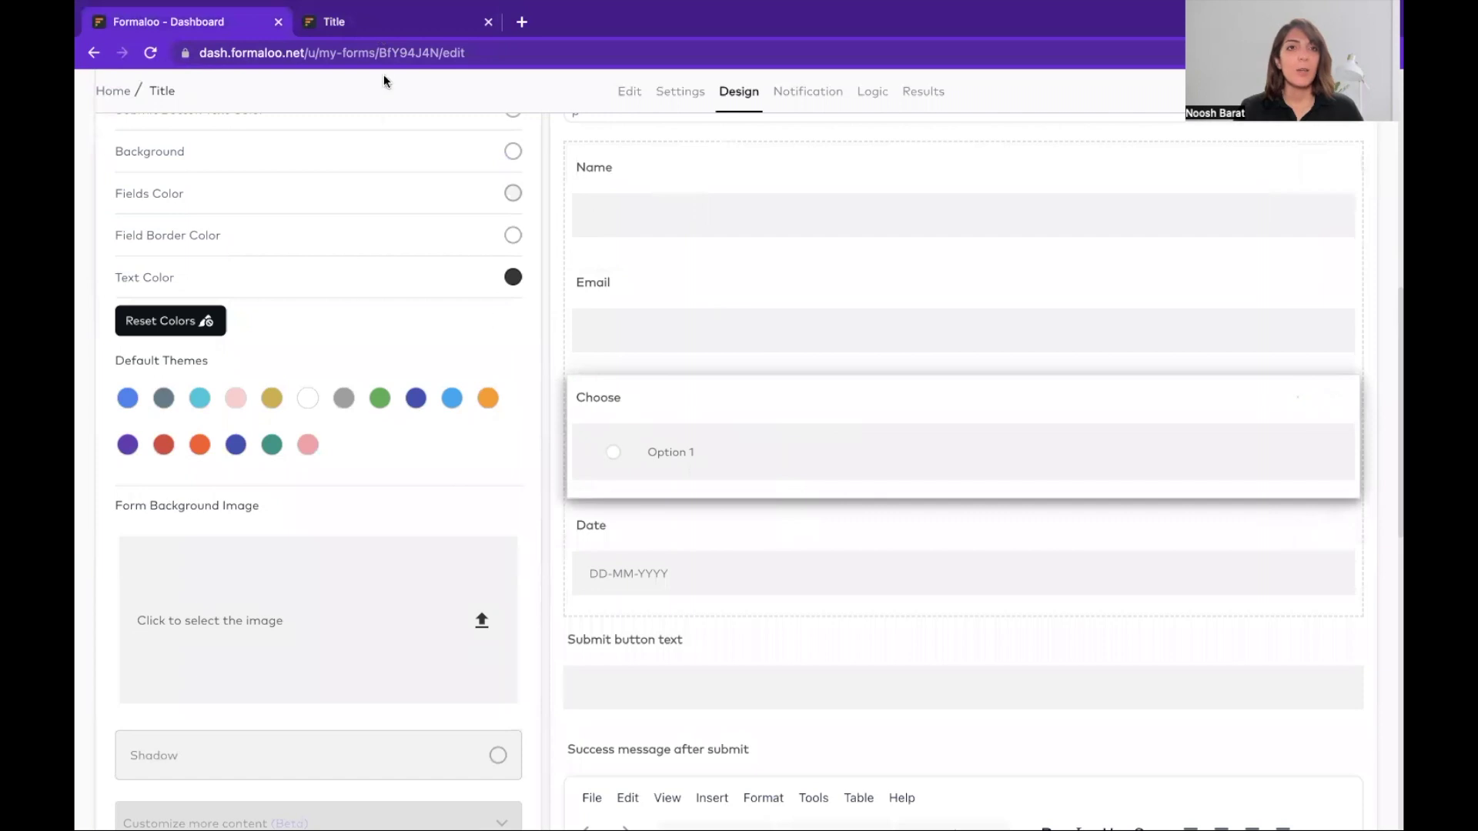
# Check the live form, then set the form type to Single step and save
pyautogui.click(395, 24)
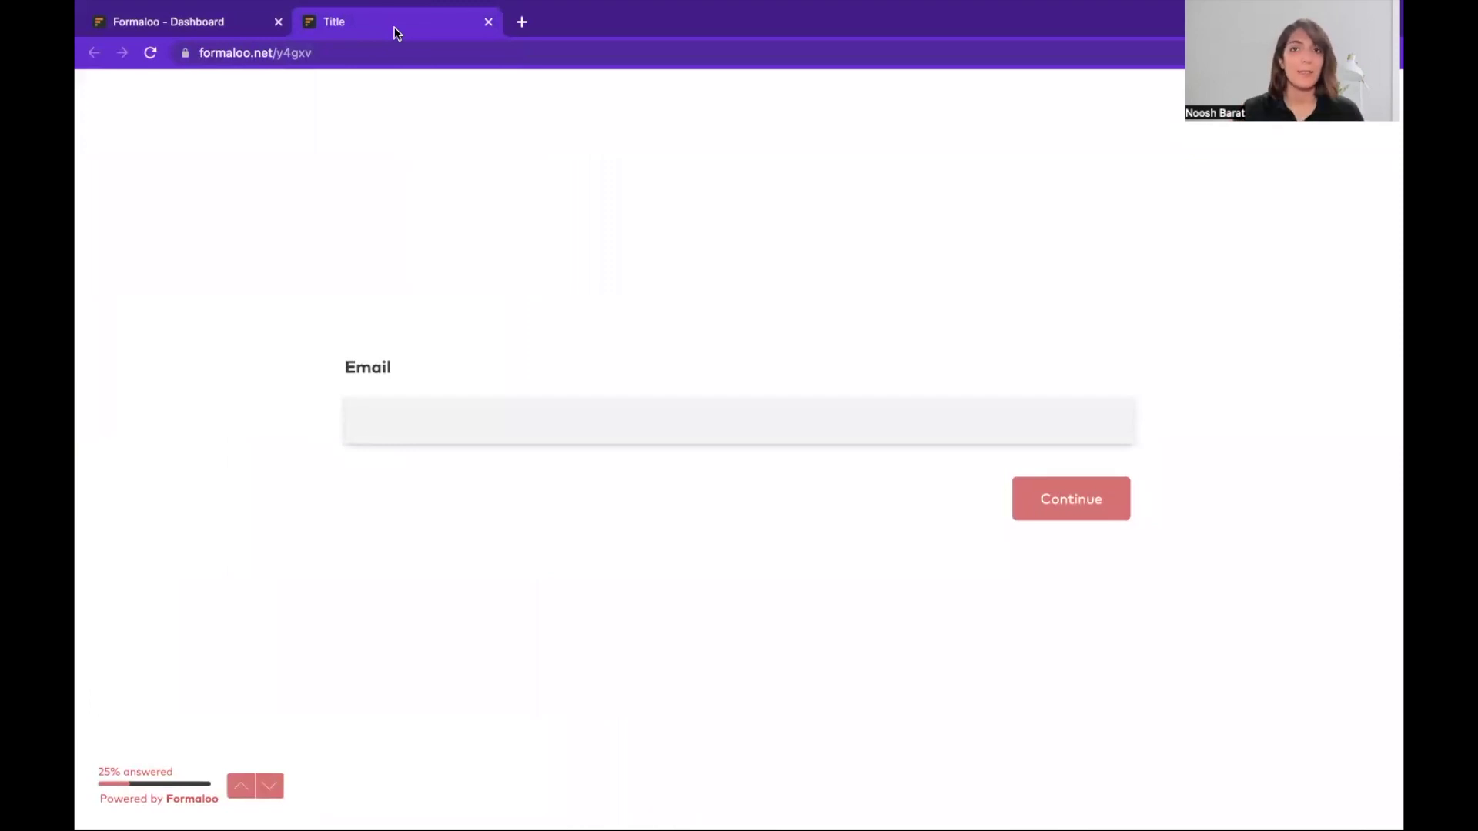
pyautogui.click(169, 21)
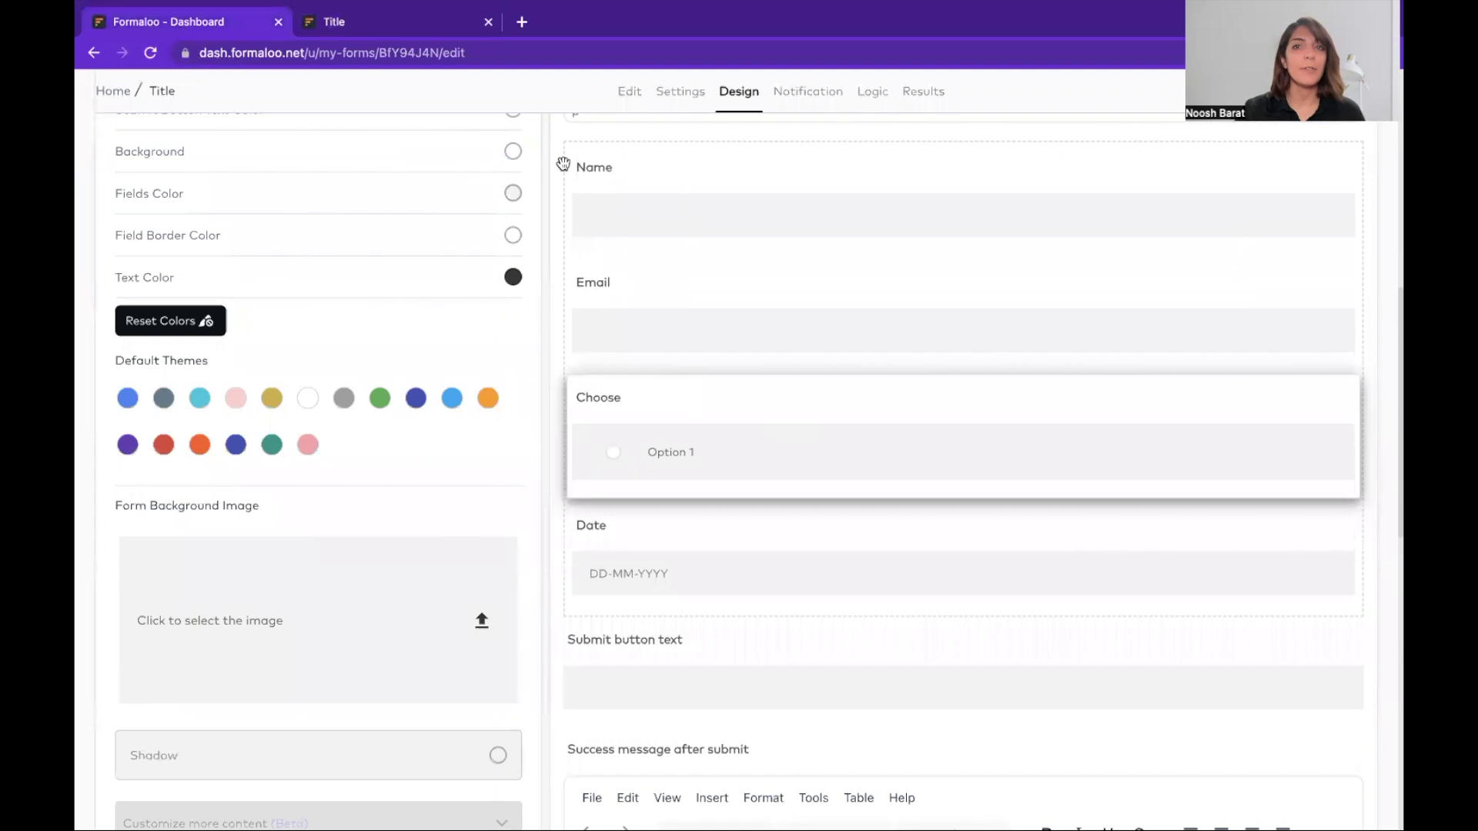
pyautogui.scroll(10, 711, 203)
pyautogui.click(228, 231)
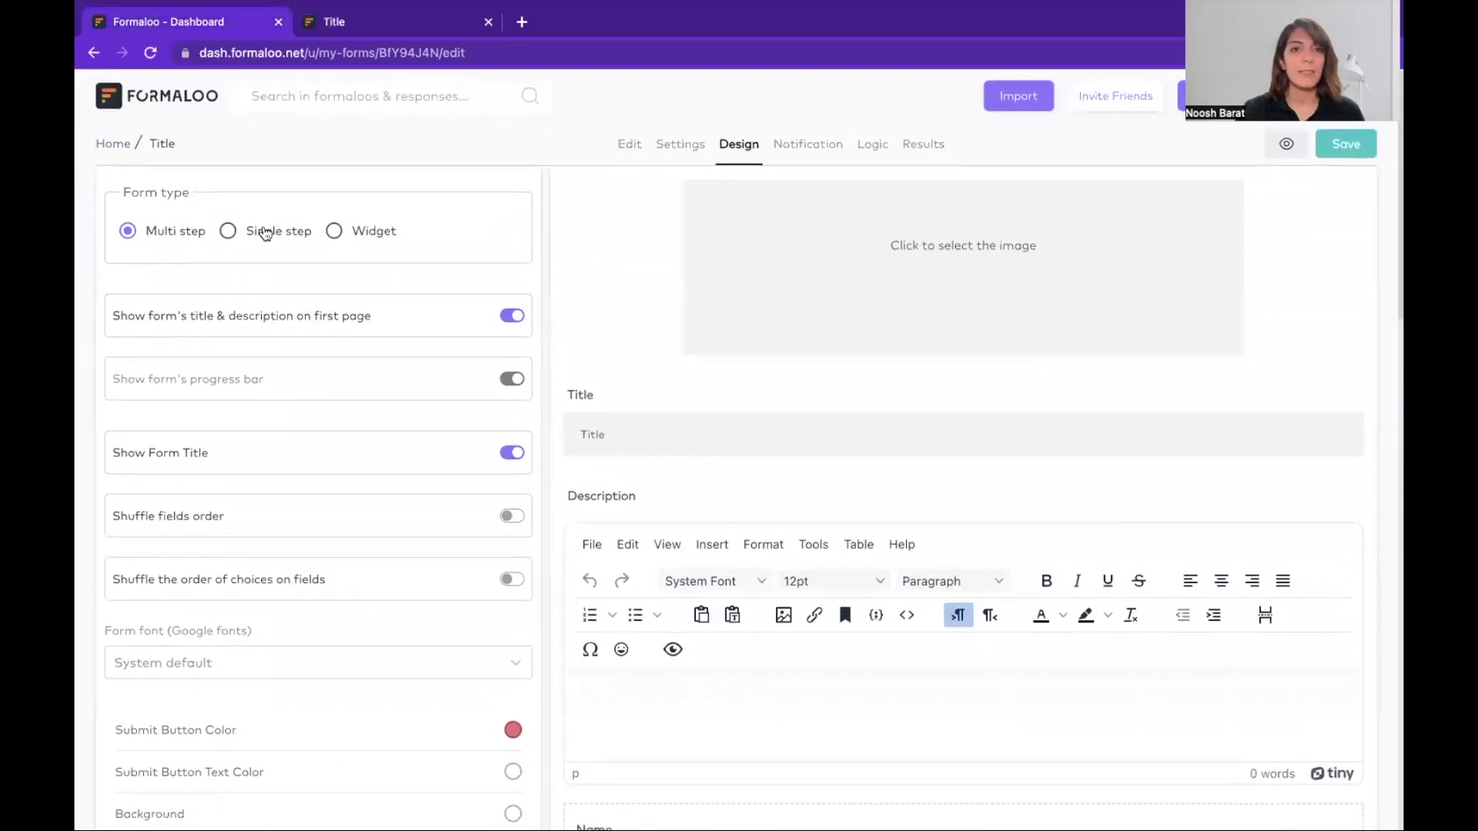
pyautogui.click(1346, 144)
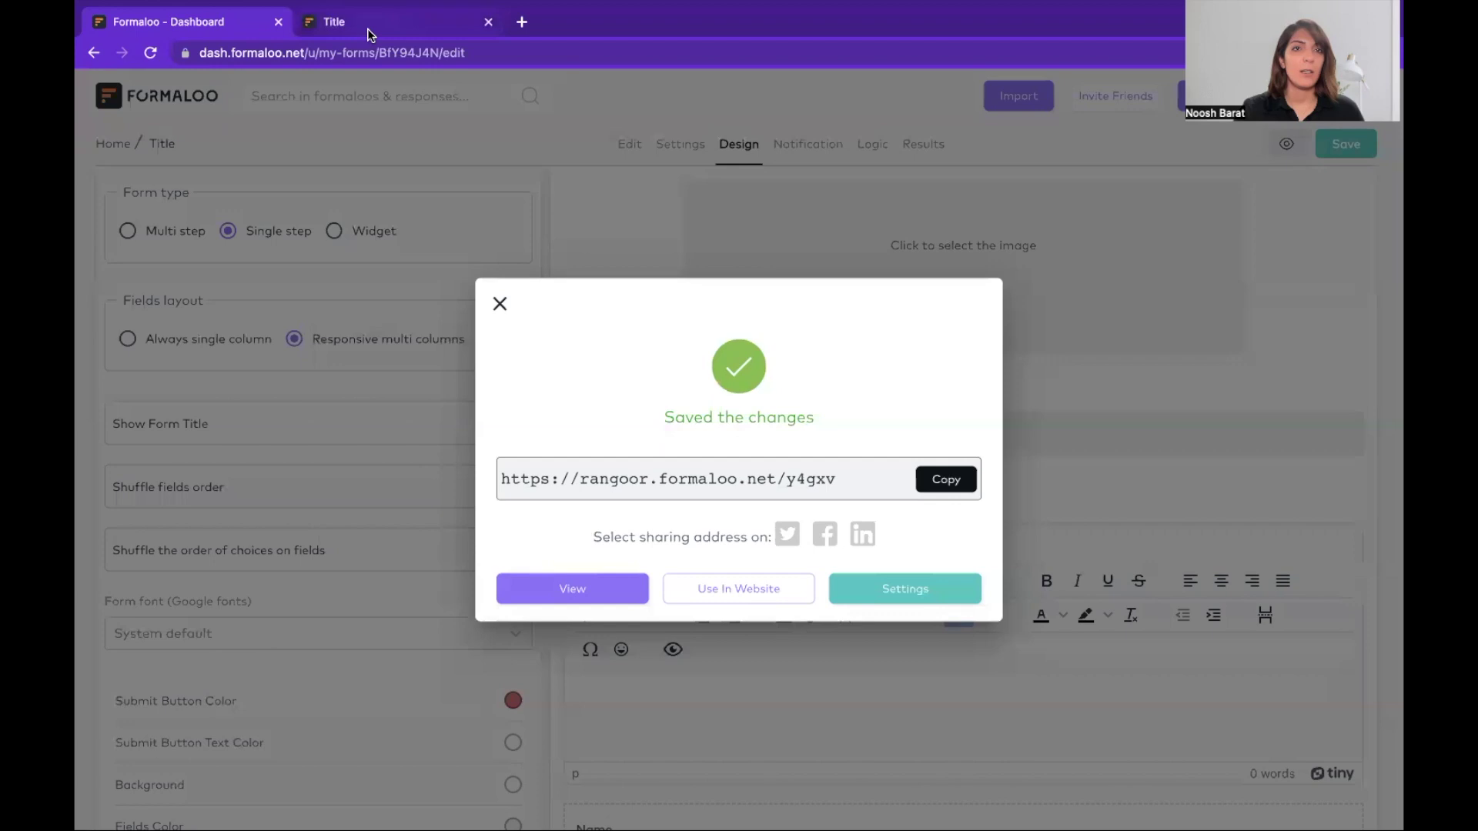
# Reload the live form, click into its Name field, and return to the Formaloo editor
pyautogui.click(334, 21)
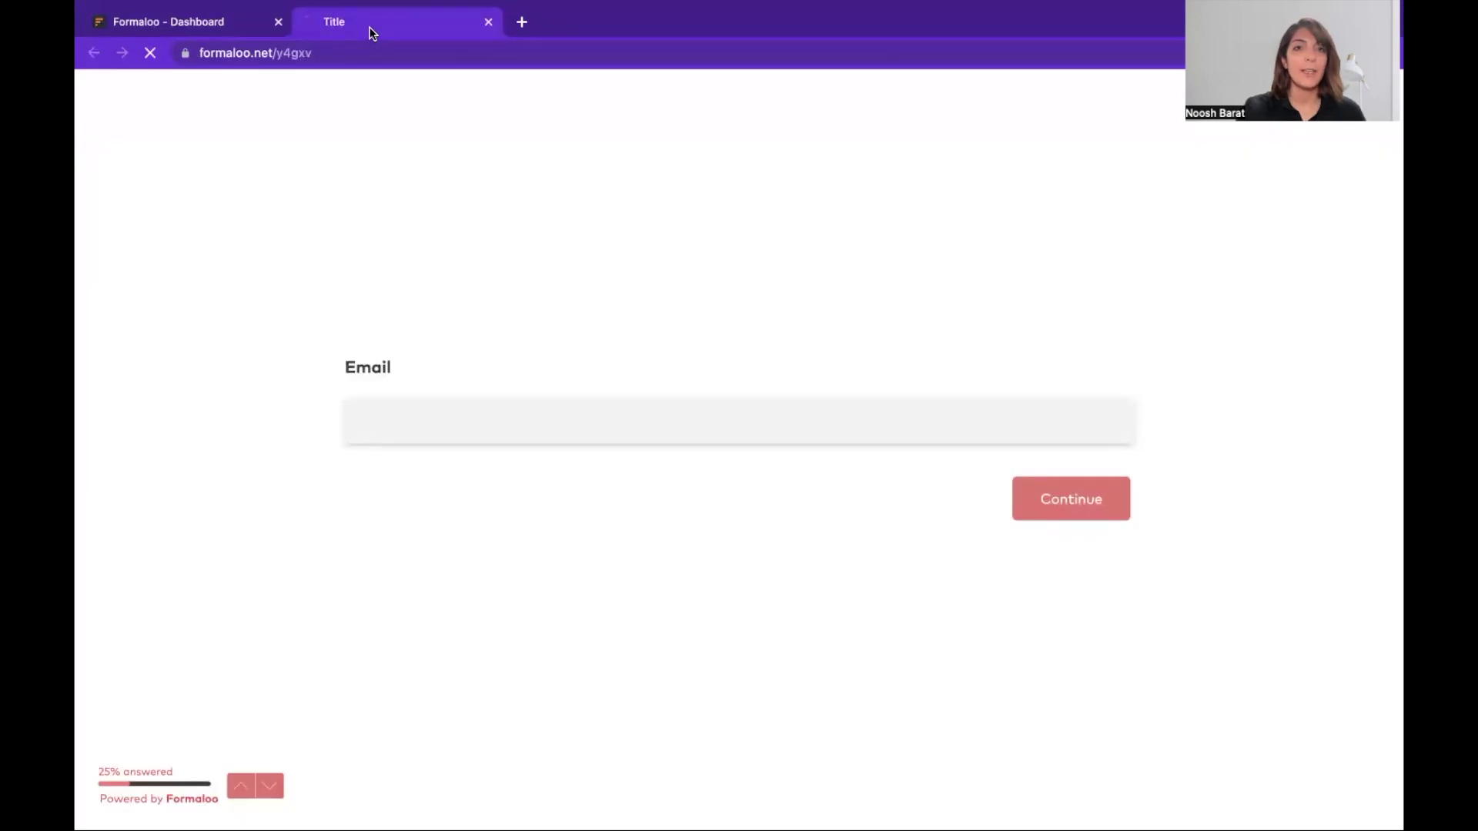
pyautogui.press('F5')
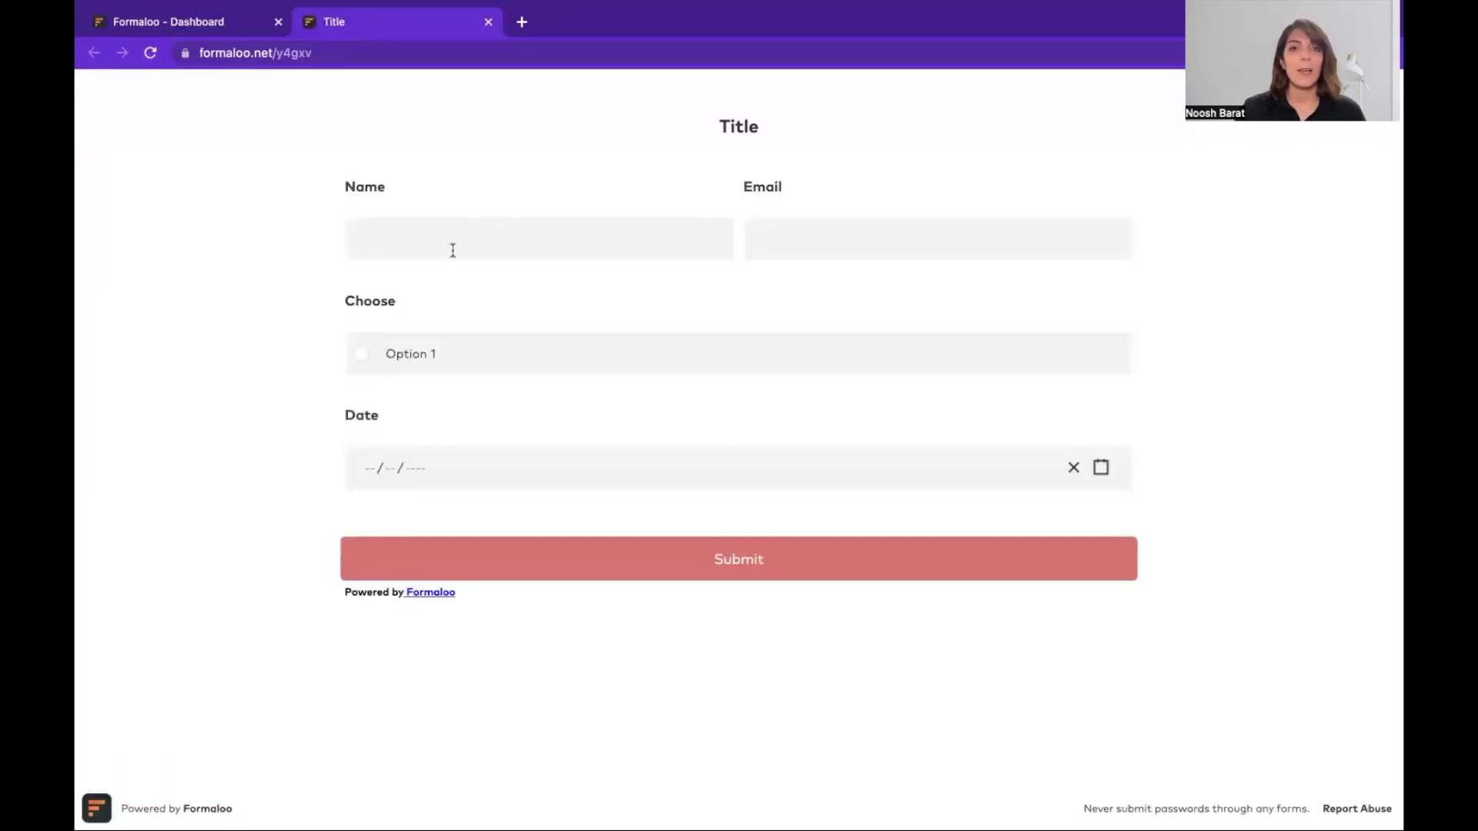
pyautogui.click(445, 243)
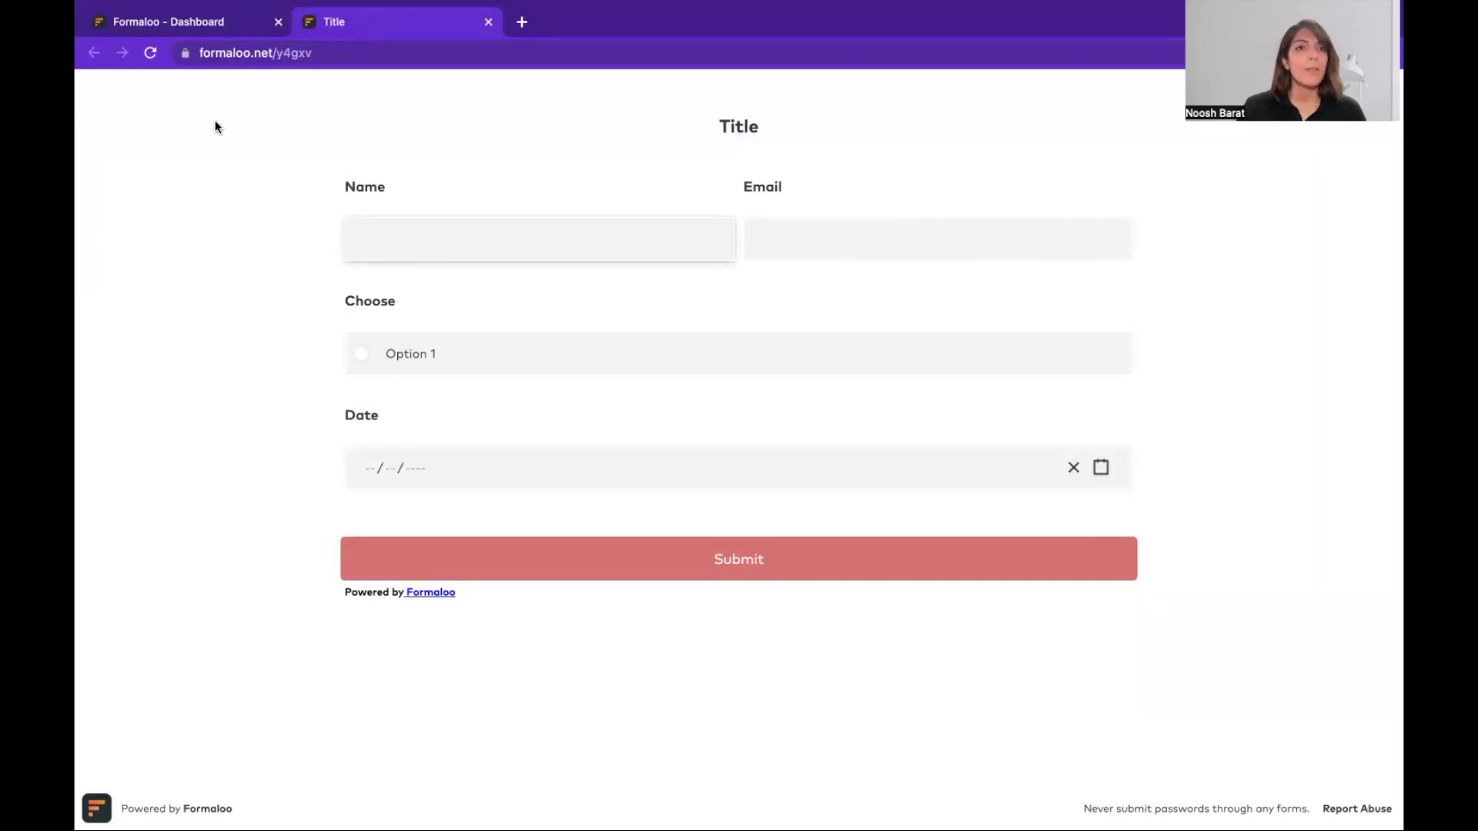
pyautogui.click(212, 29)
# Open Advanced Logic and add an If/Else rule on the Name field
pyautogui.click(815, 266)
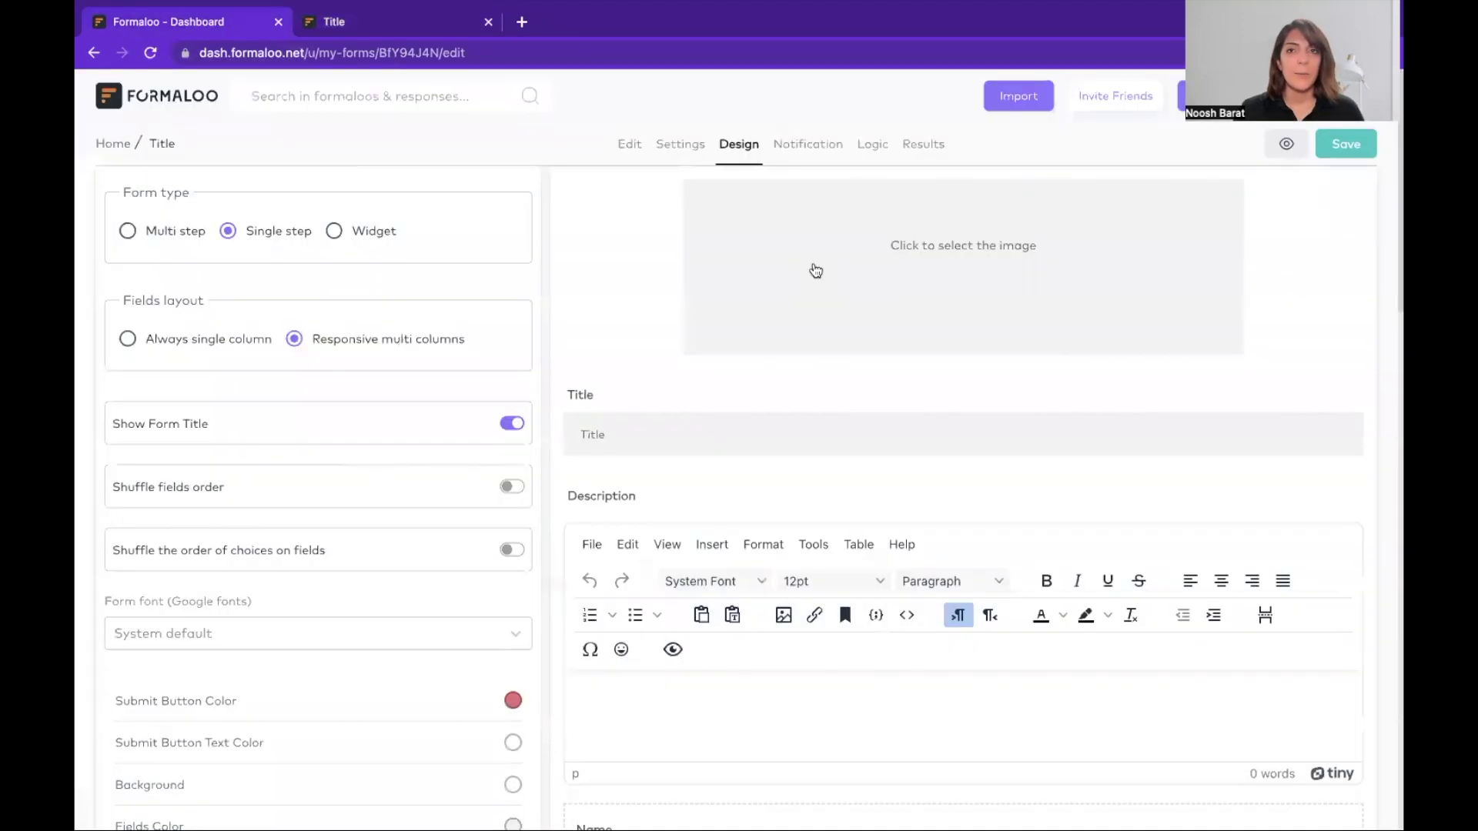
pyautogui.click(873, 148)
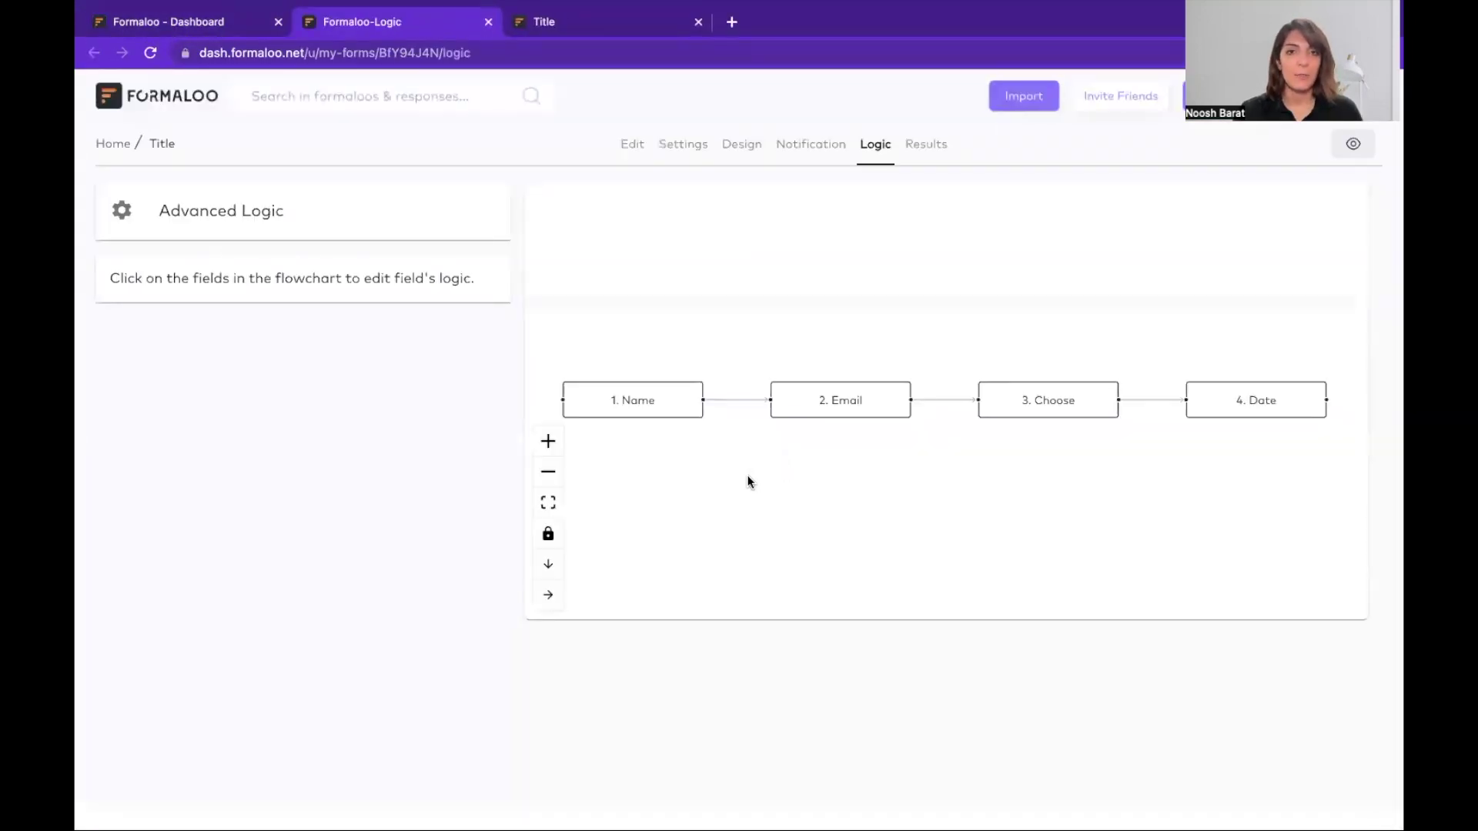
pyautogui.click(316, 206)
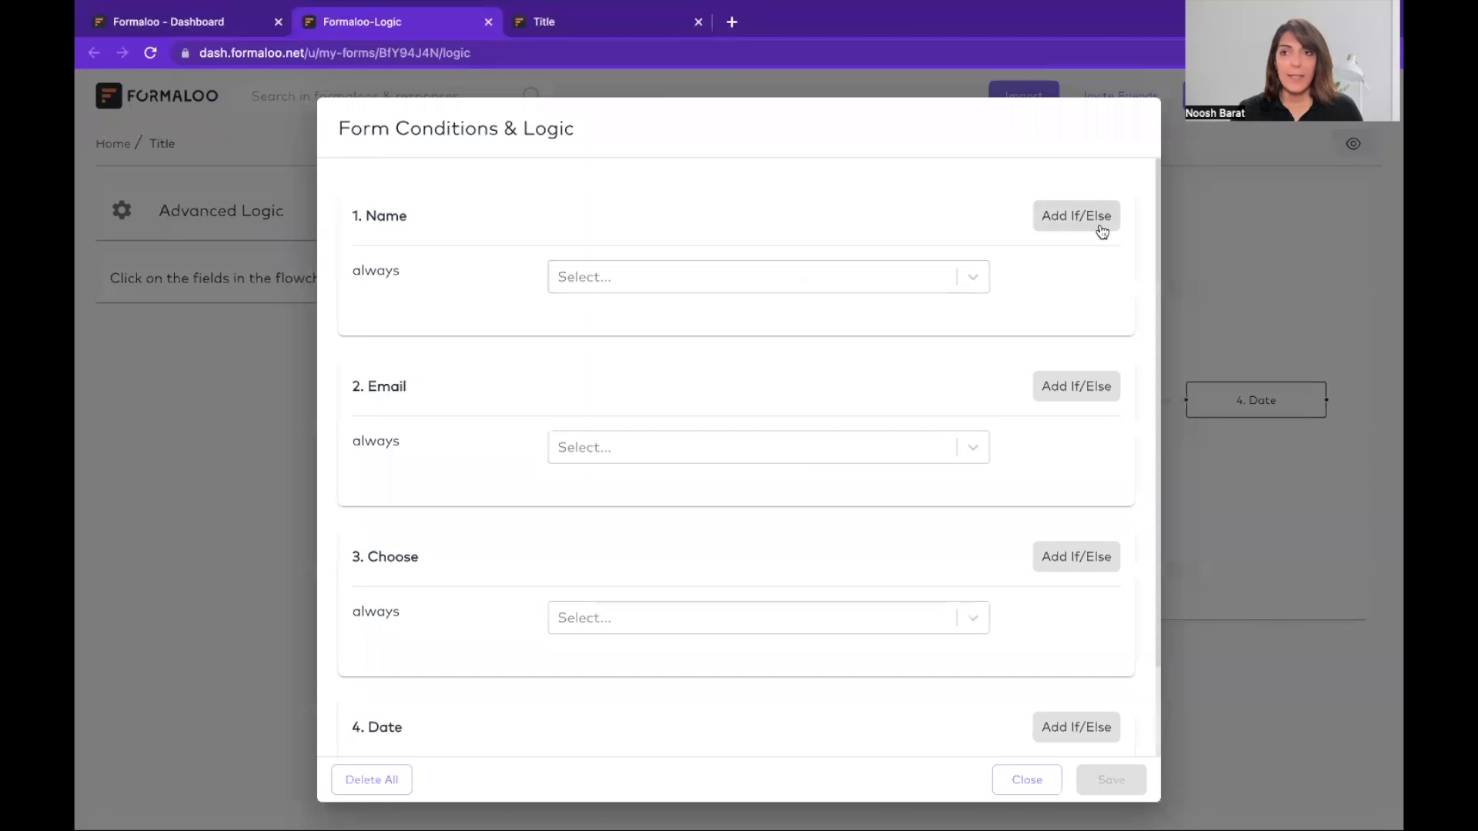
pyautogui.click(1076, 216)
# Make the rule hide Email when Name equals Noosh, and save it
pyautogui.click(691, 339)
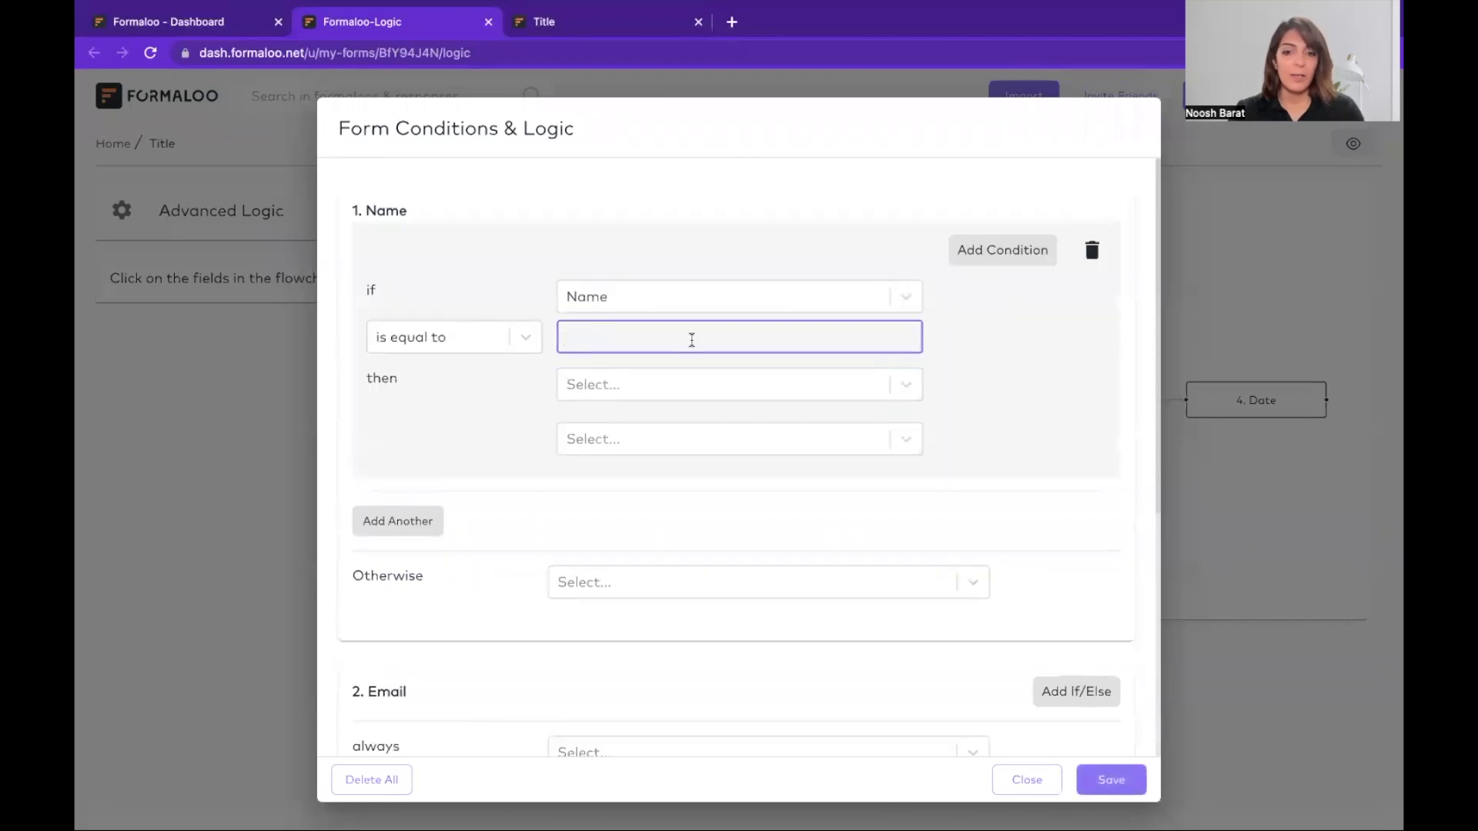
pyautogui.write('Noosh')
pyautogui.click(729, 385)
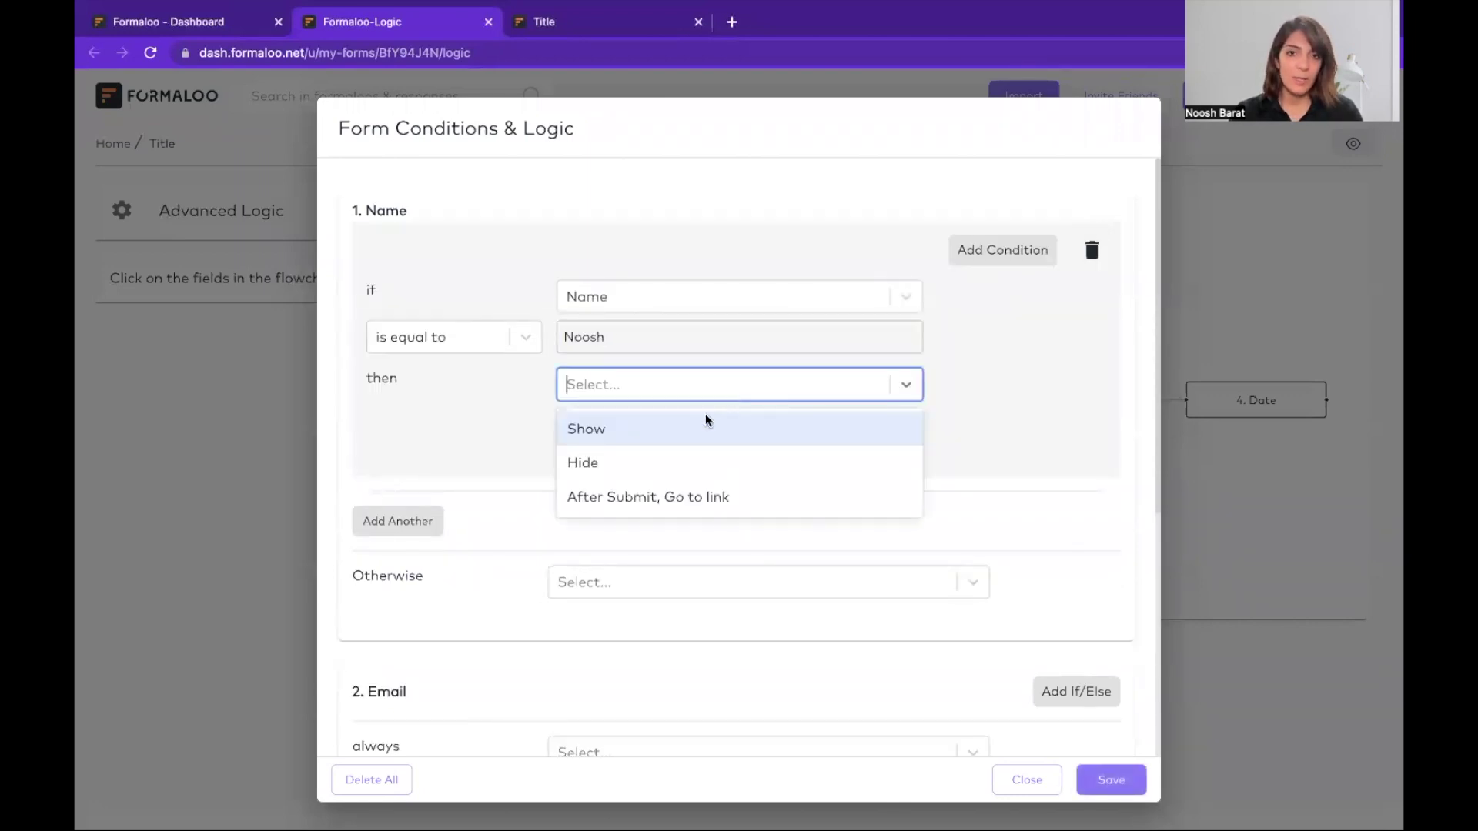
pyautogui.click(631, 457)
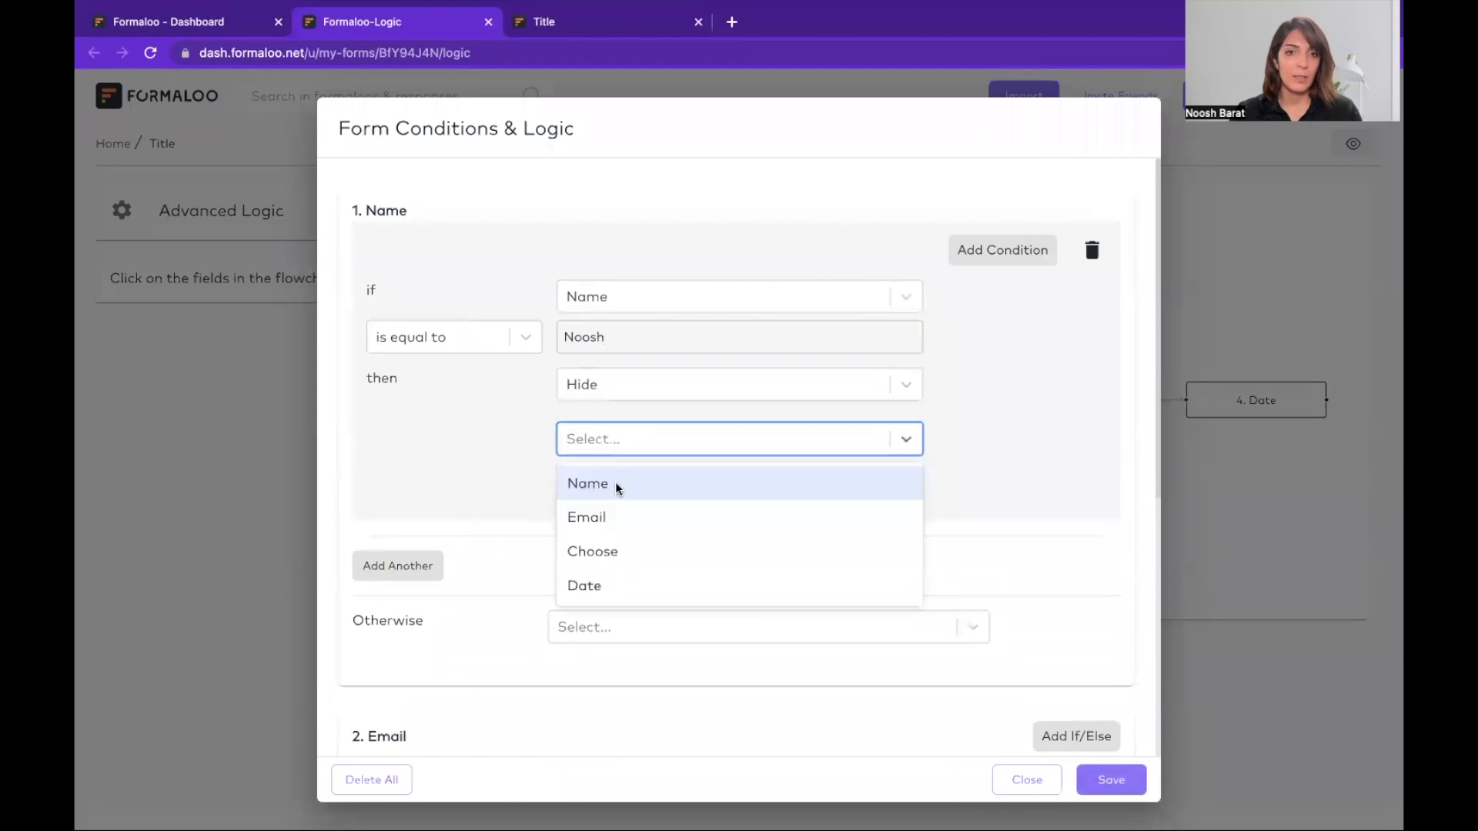
pyautogui.click(618, 515)
pyautogui.click(1109, 779)
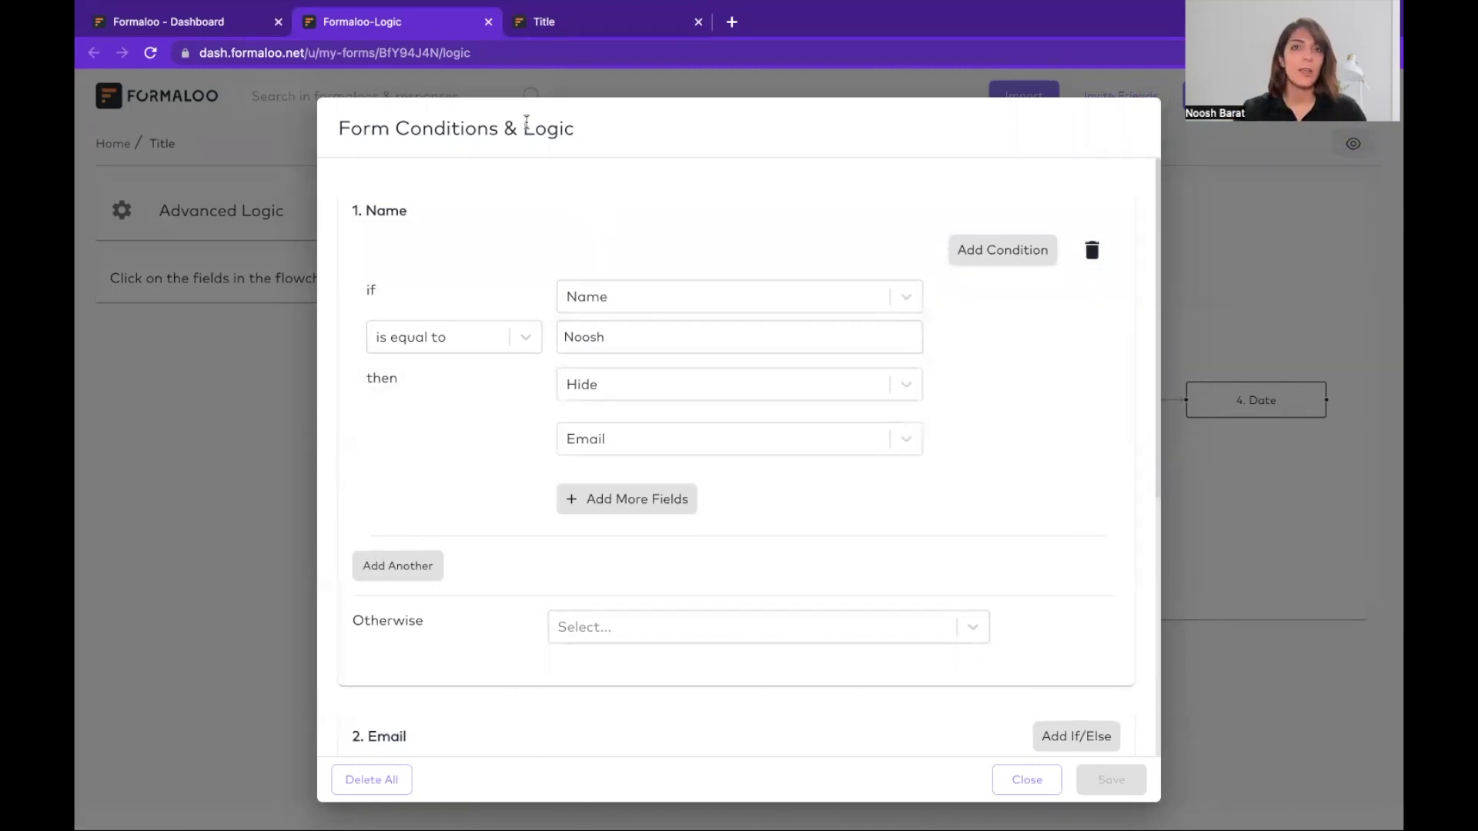
pyautogui.click(542, 21)
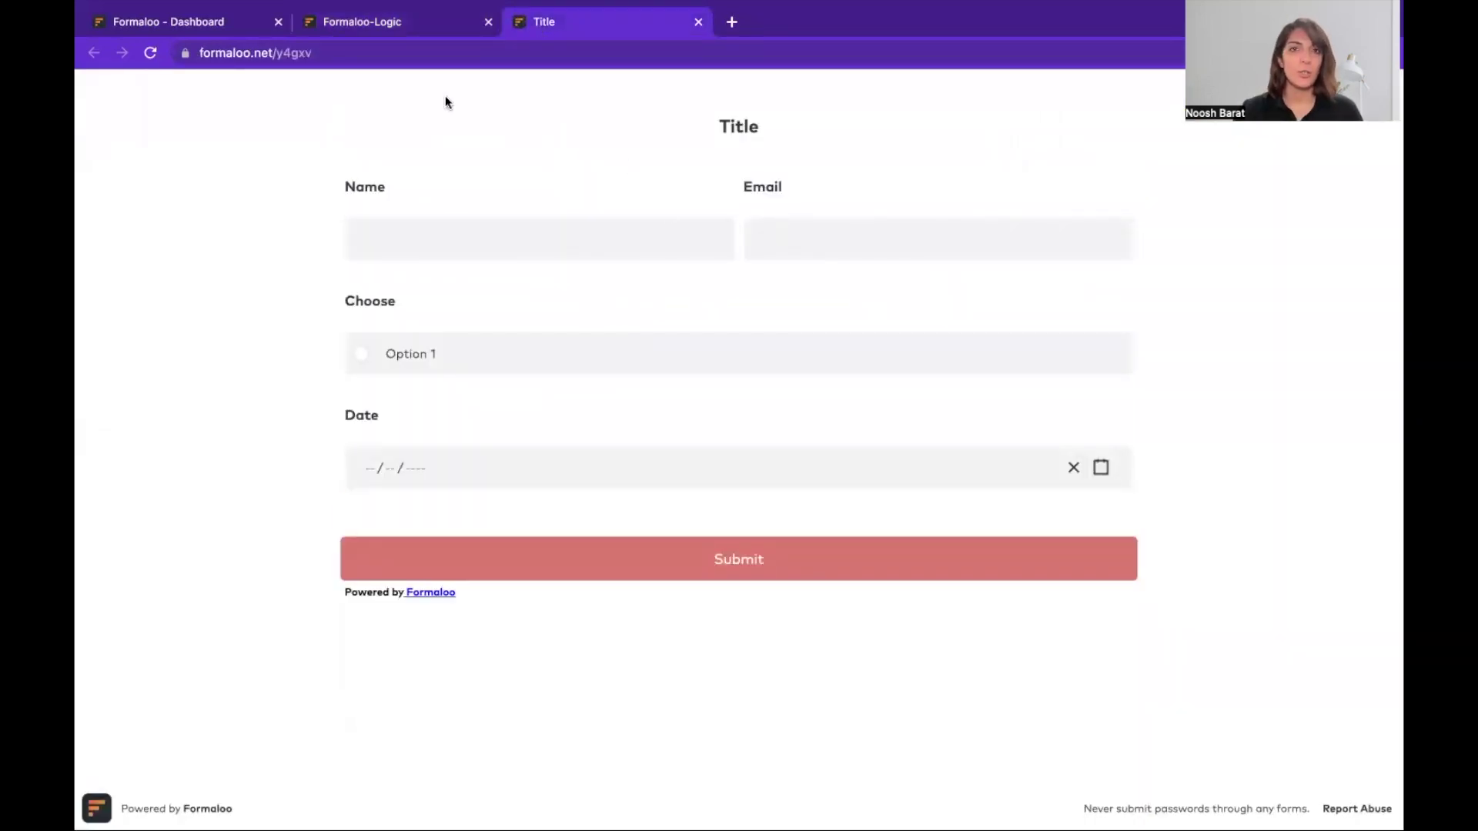
# Click into the live form's Name field to enter Noosh
pyautogui.click(508, 239)
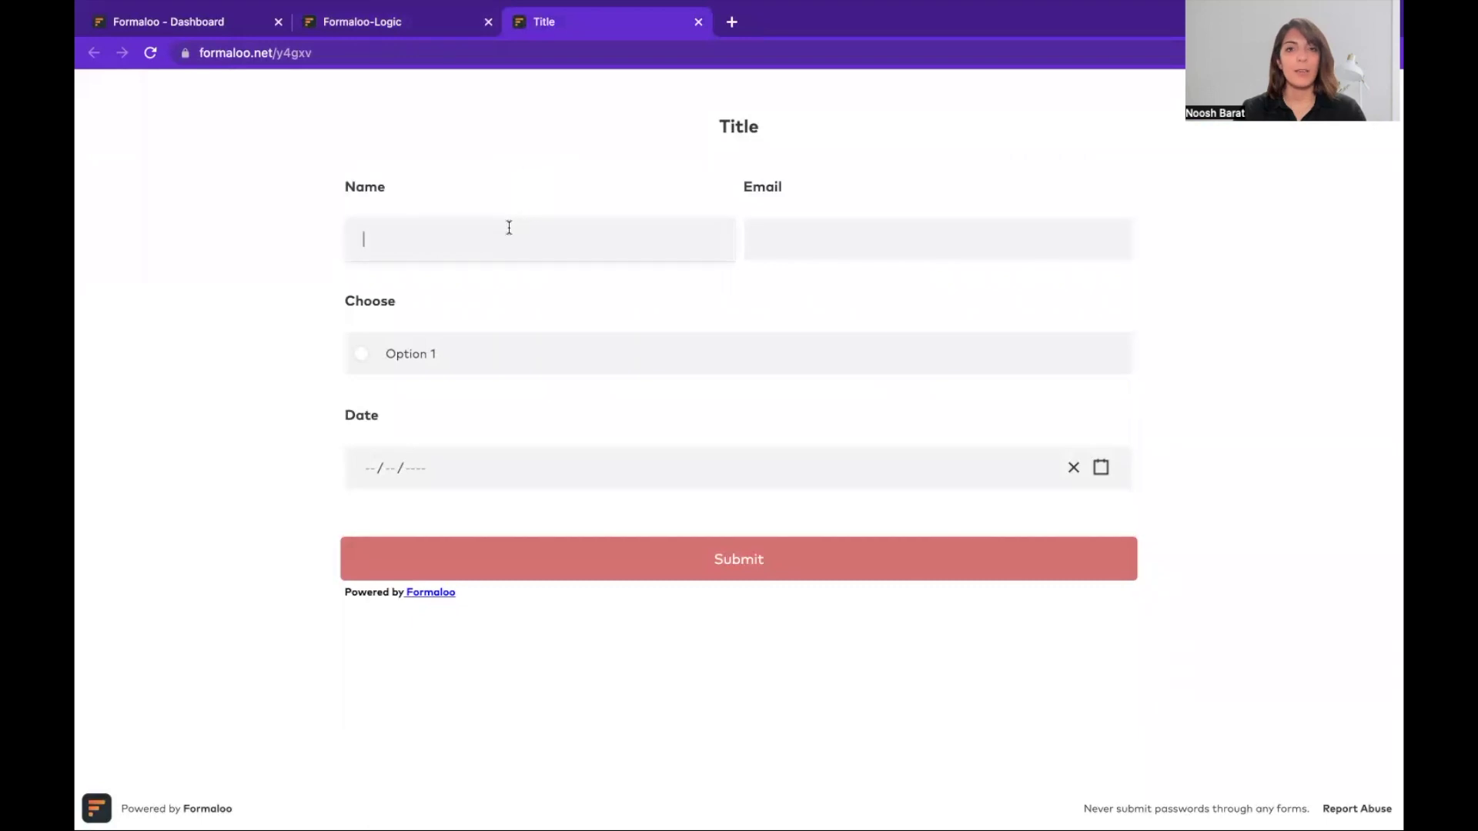
pyautogui.write('Noosh')
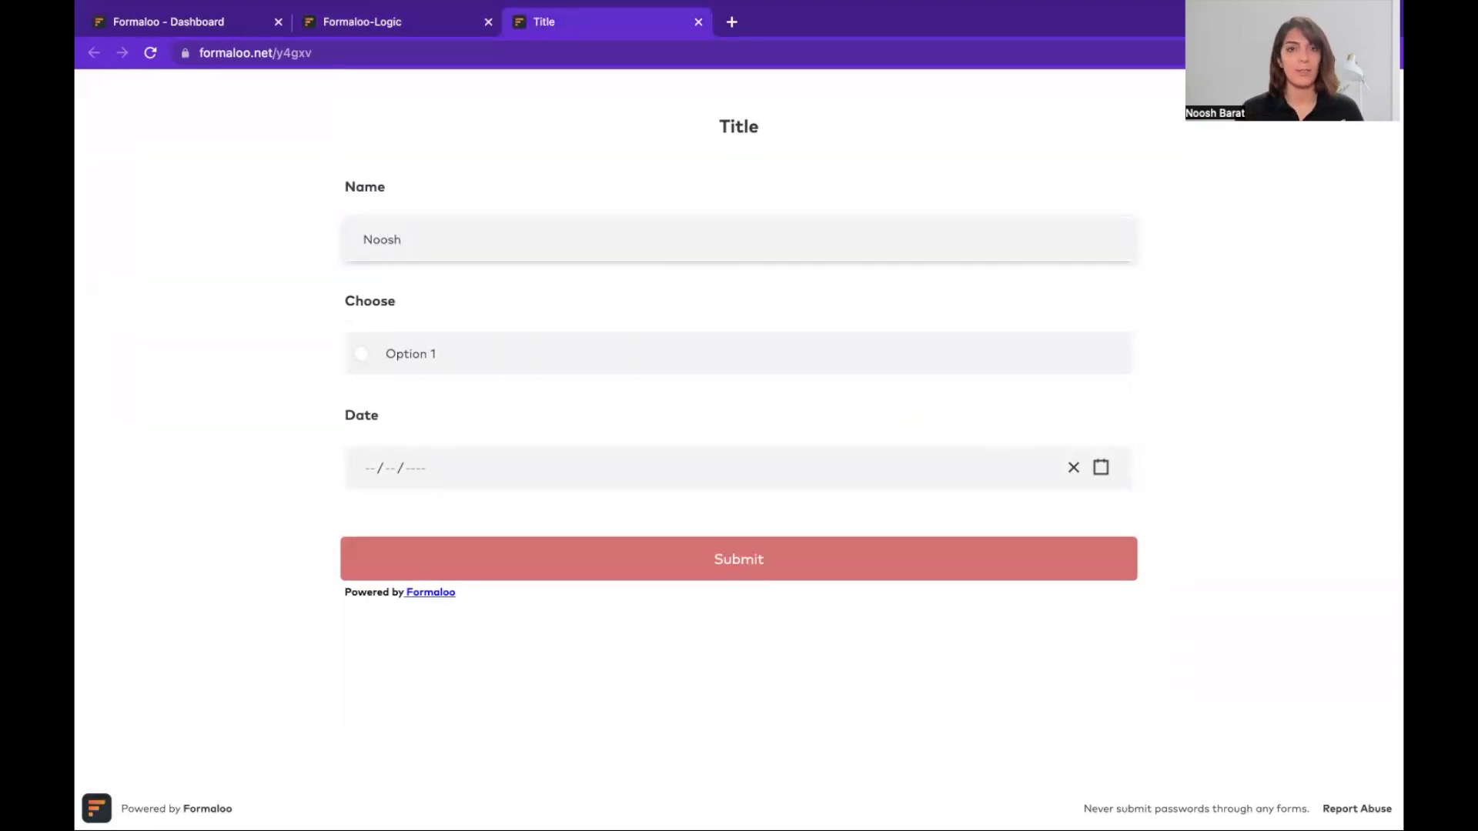
# Change the rule's action from Hide to Show and attempt to save it
pyautogui.click(393, 22)
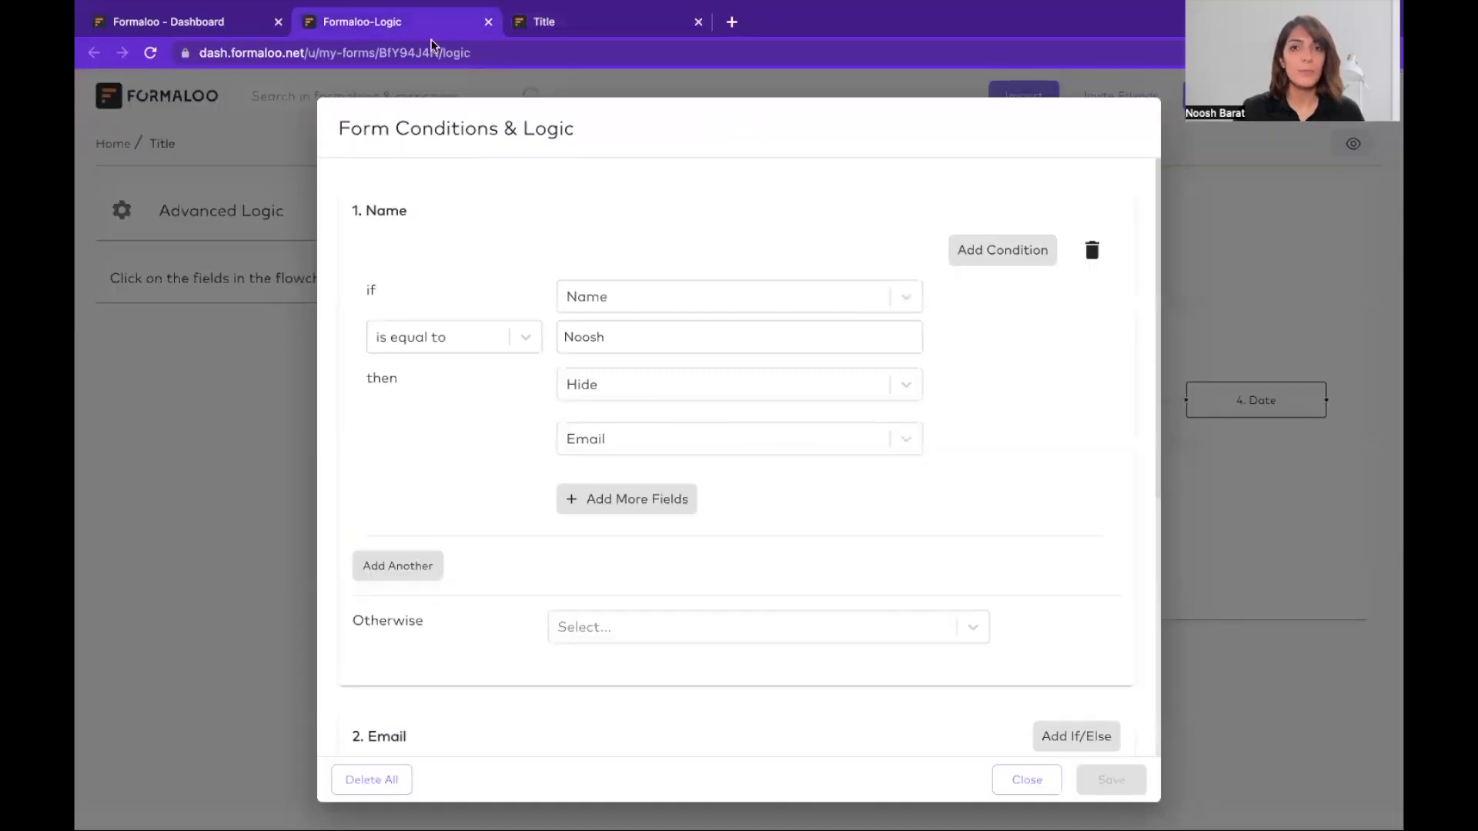
pyautogui.click(700, 389)
pyautogui.click(609, 427)
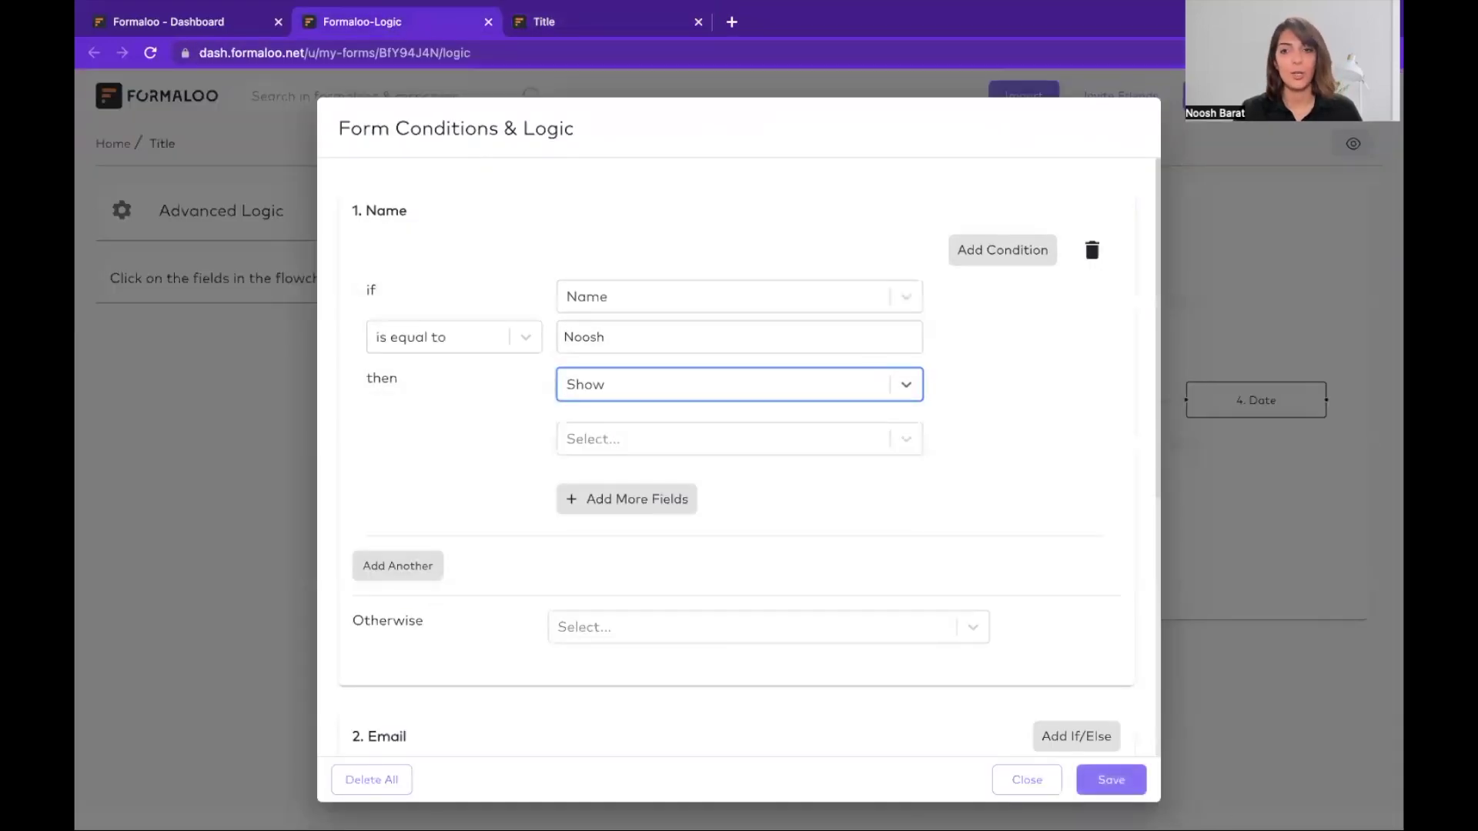
pyautogui.click(1115, 783)
pyautogui.click(572, 24)
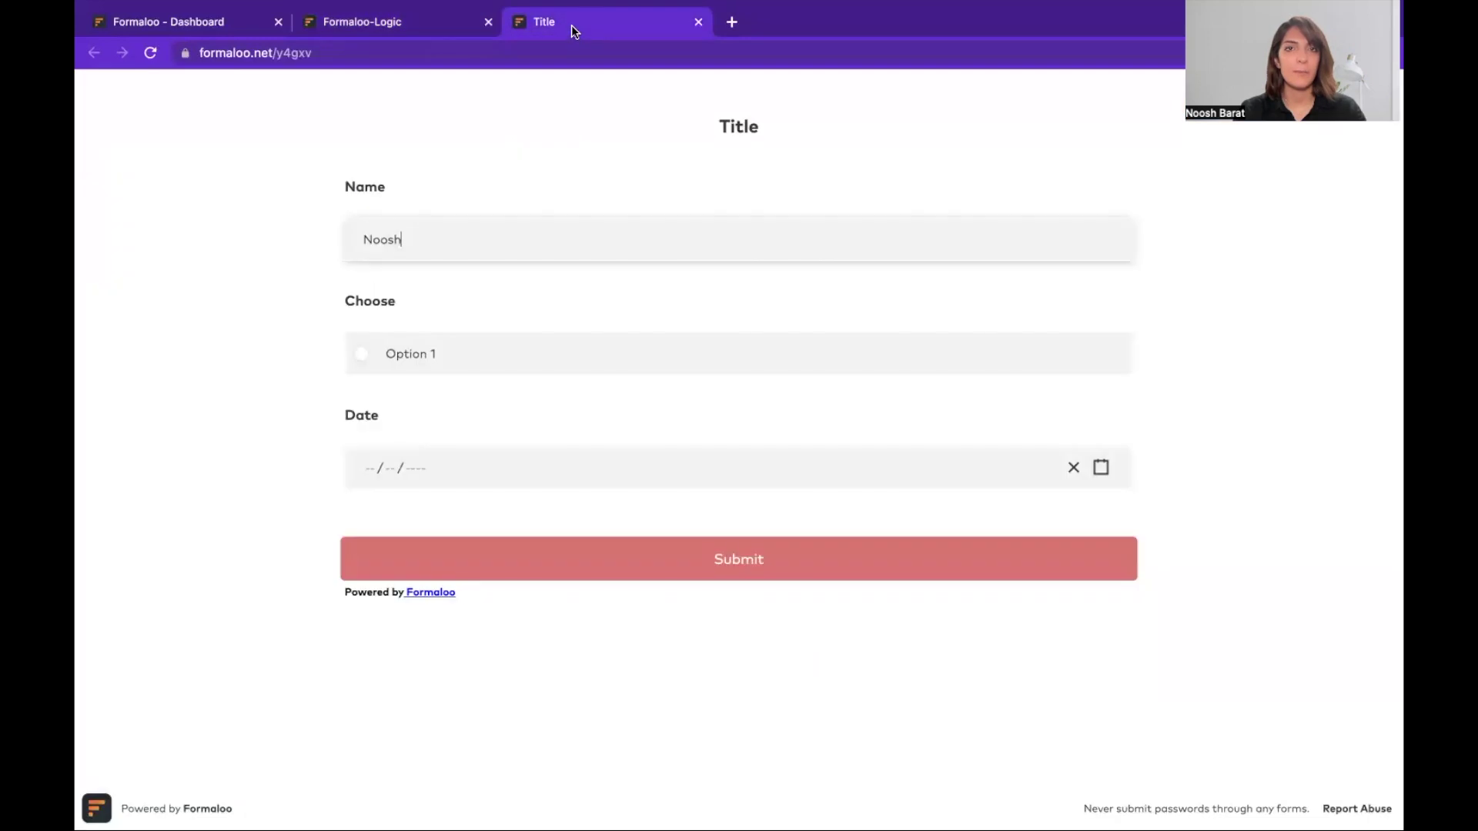
# Reselect Email as the shown field, save the rule, and reload the live form
pyautogui.click(428, 24)
pyautogui.click(625, 438)
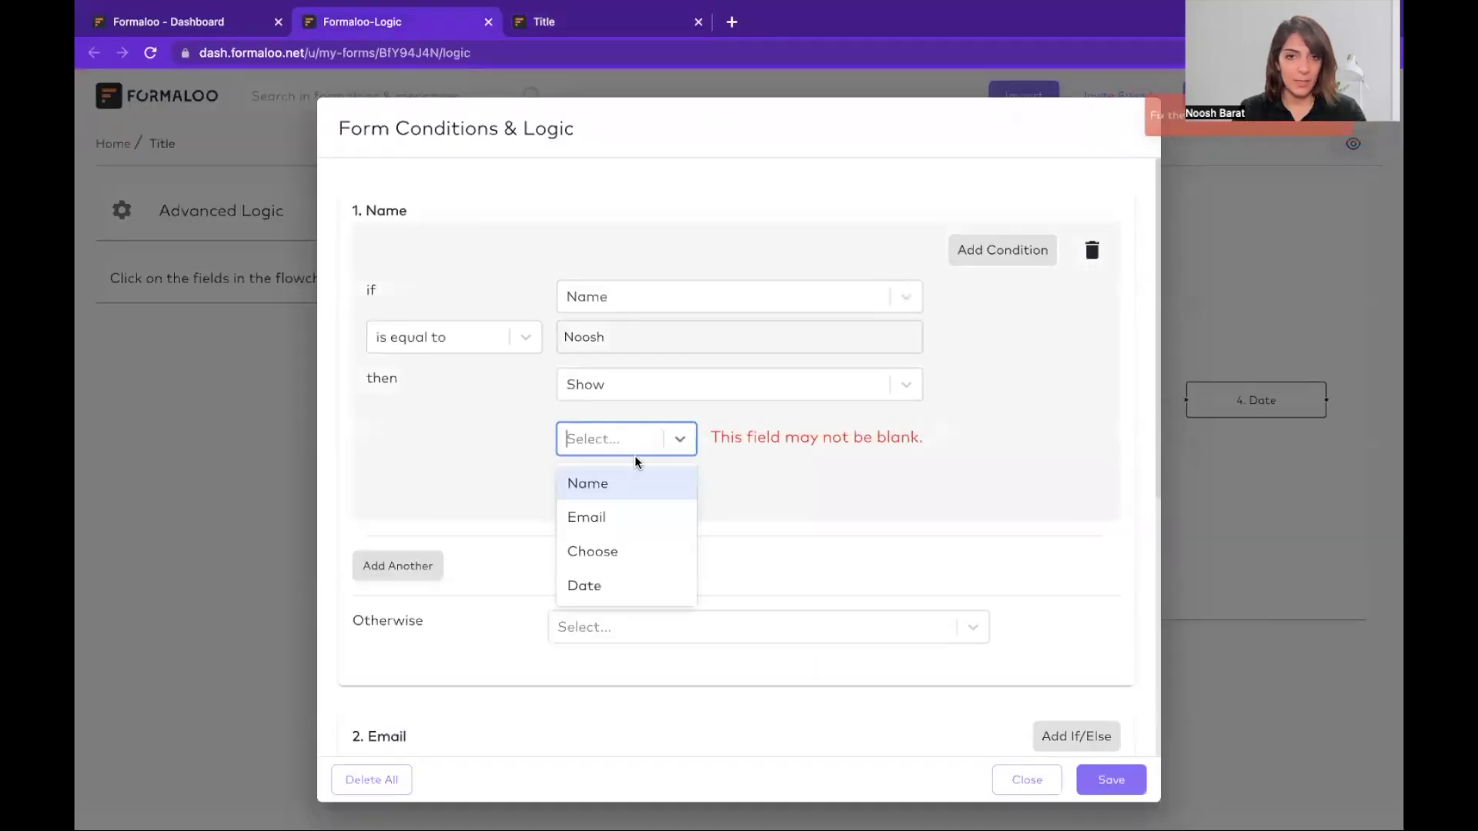
pyautogui.click(607, 515)
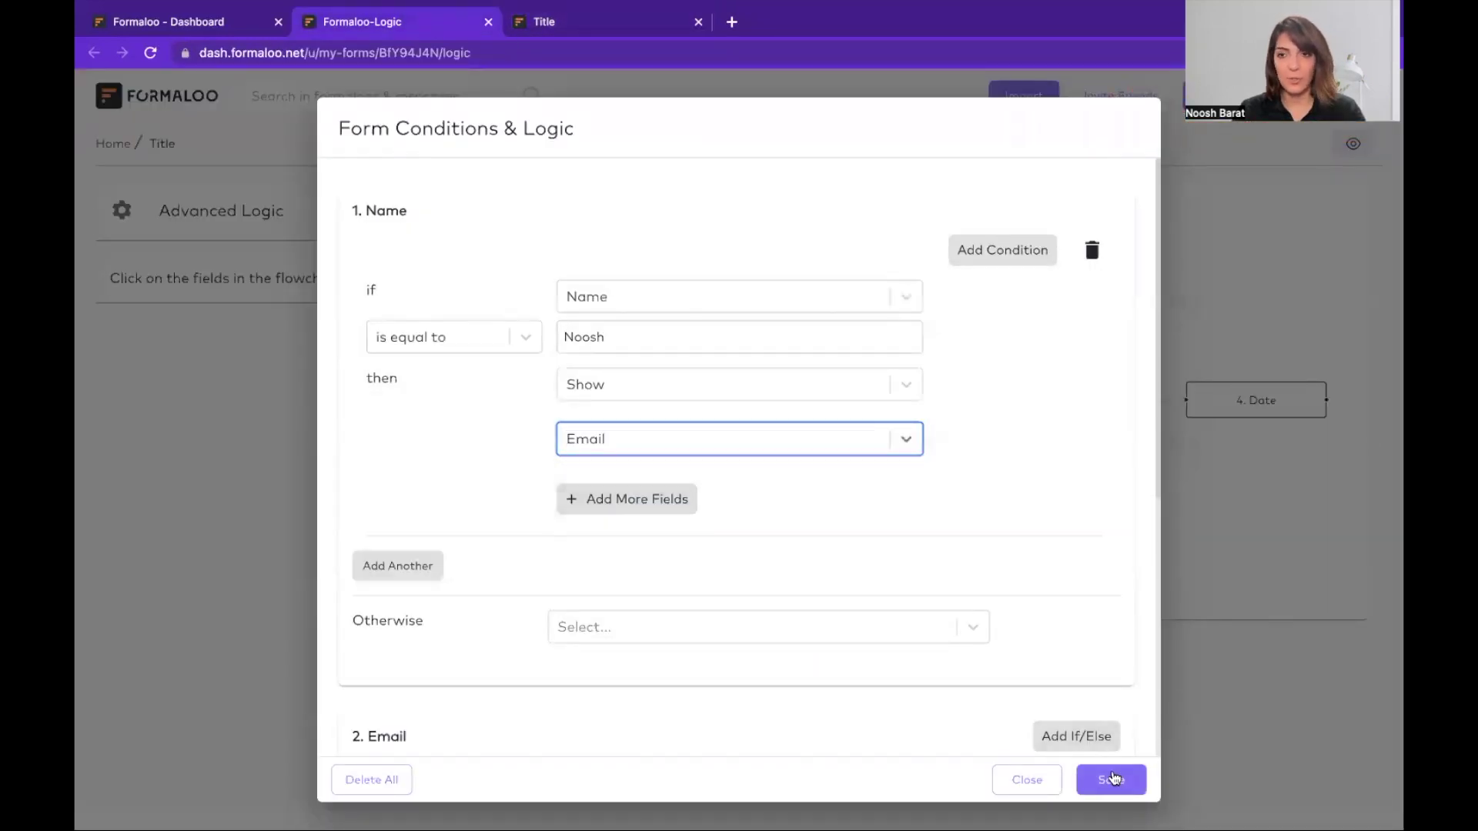
pyautogui.click(1115, 781)
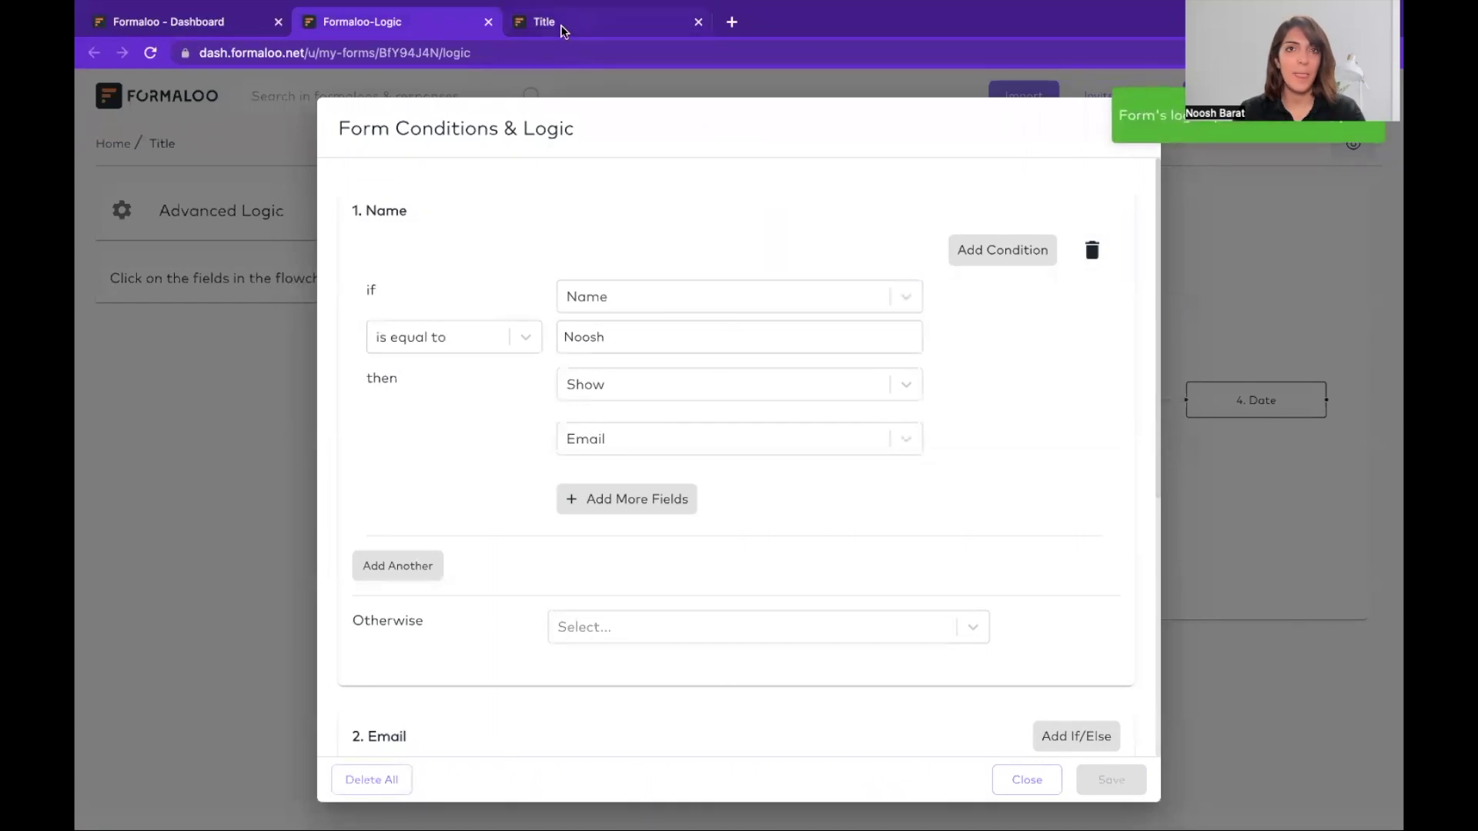
pyautogui.click(559, 30)
pyautogui.hotkey('ctrl', 'r')
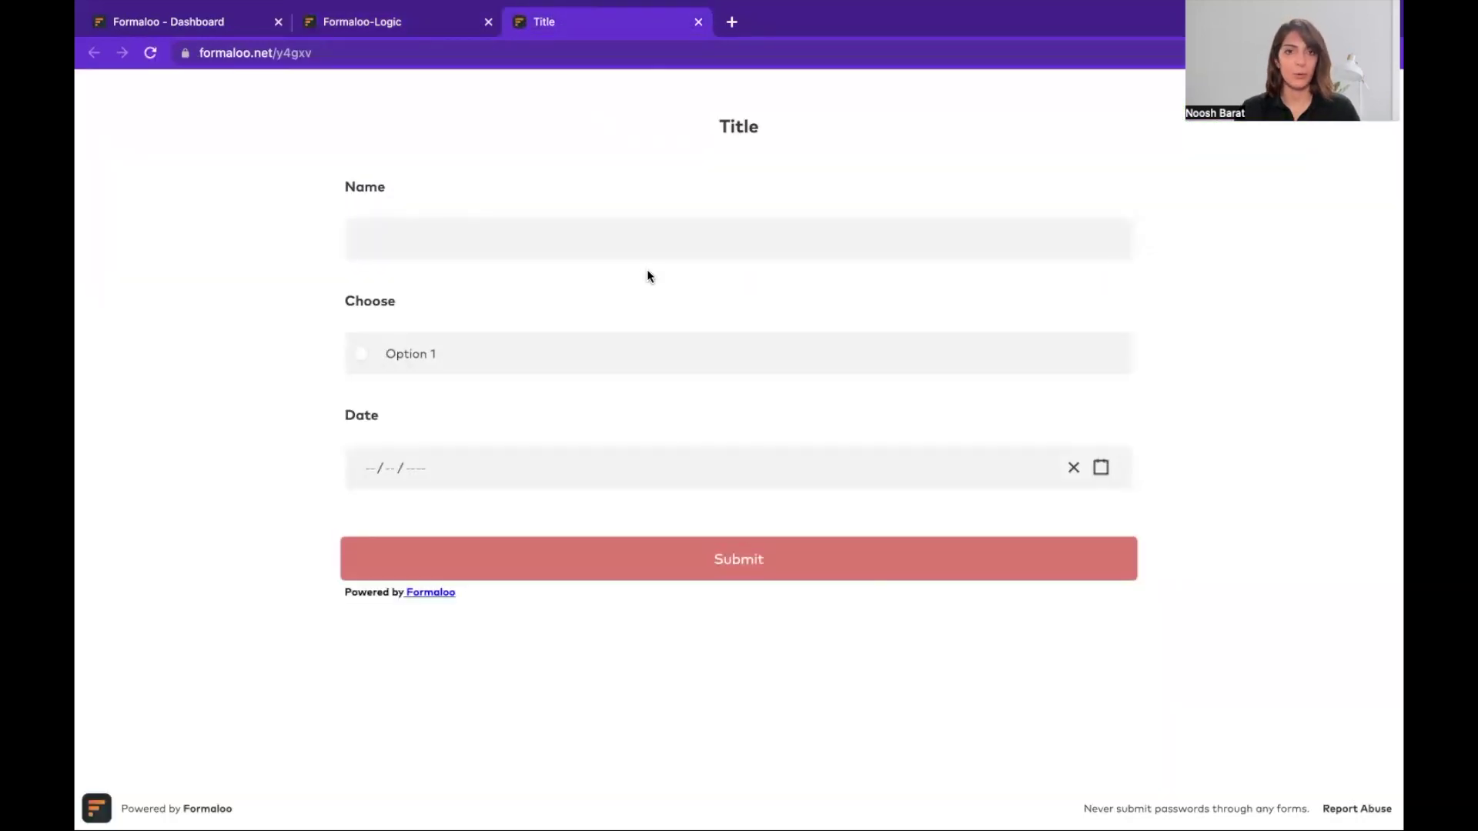
# Enter Noosh in the live form's Name field and confirm the Email field appears
pyautogui.click(395, 24)
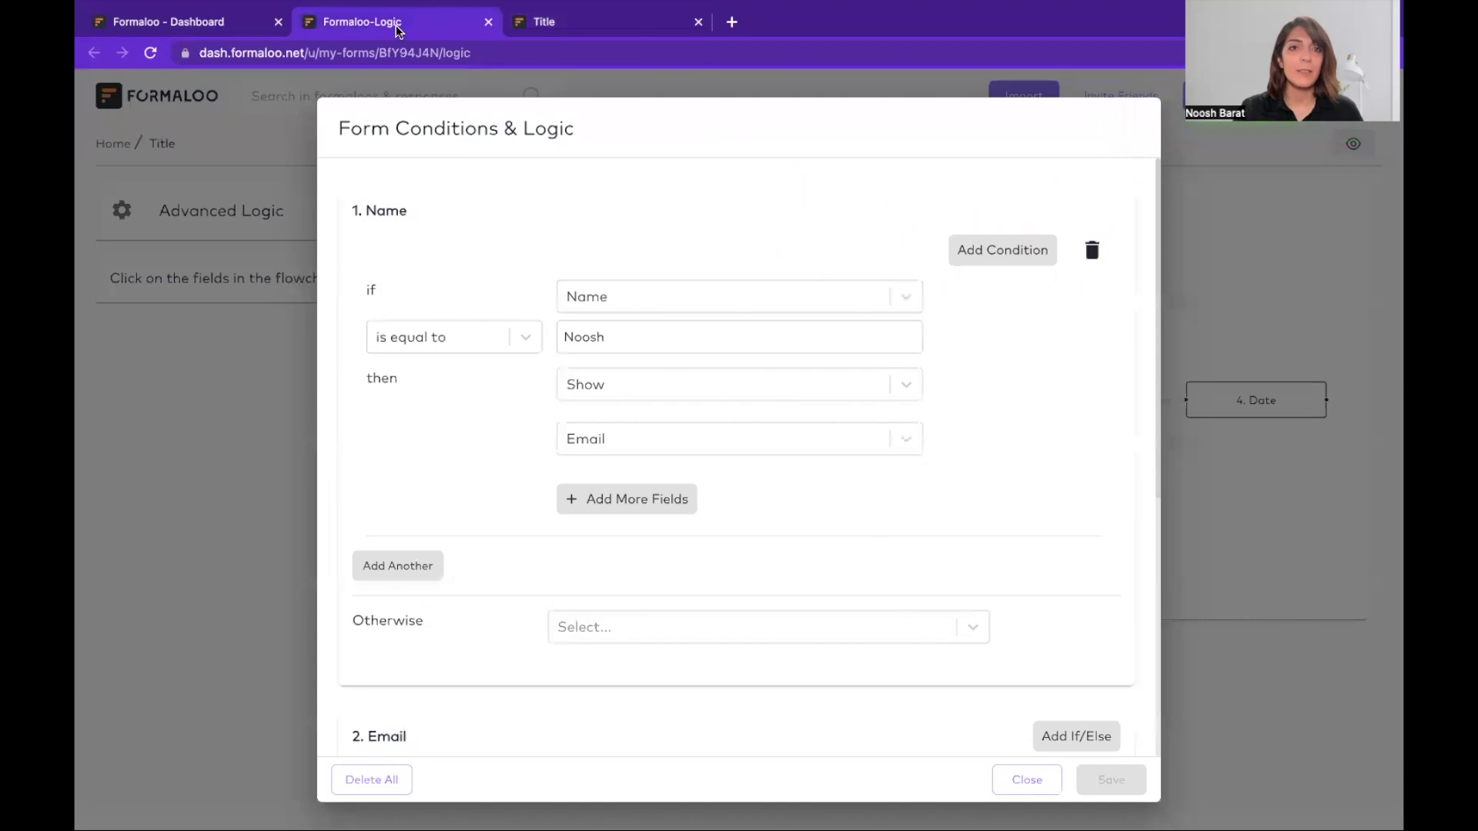
pyautogui.click(589, 21)
pyautogui.click(508, 238)
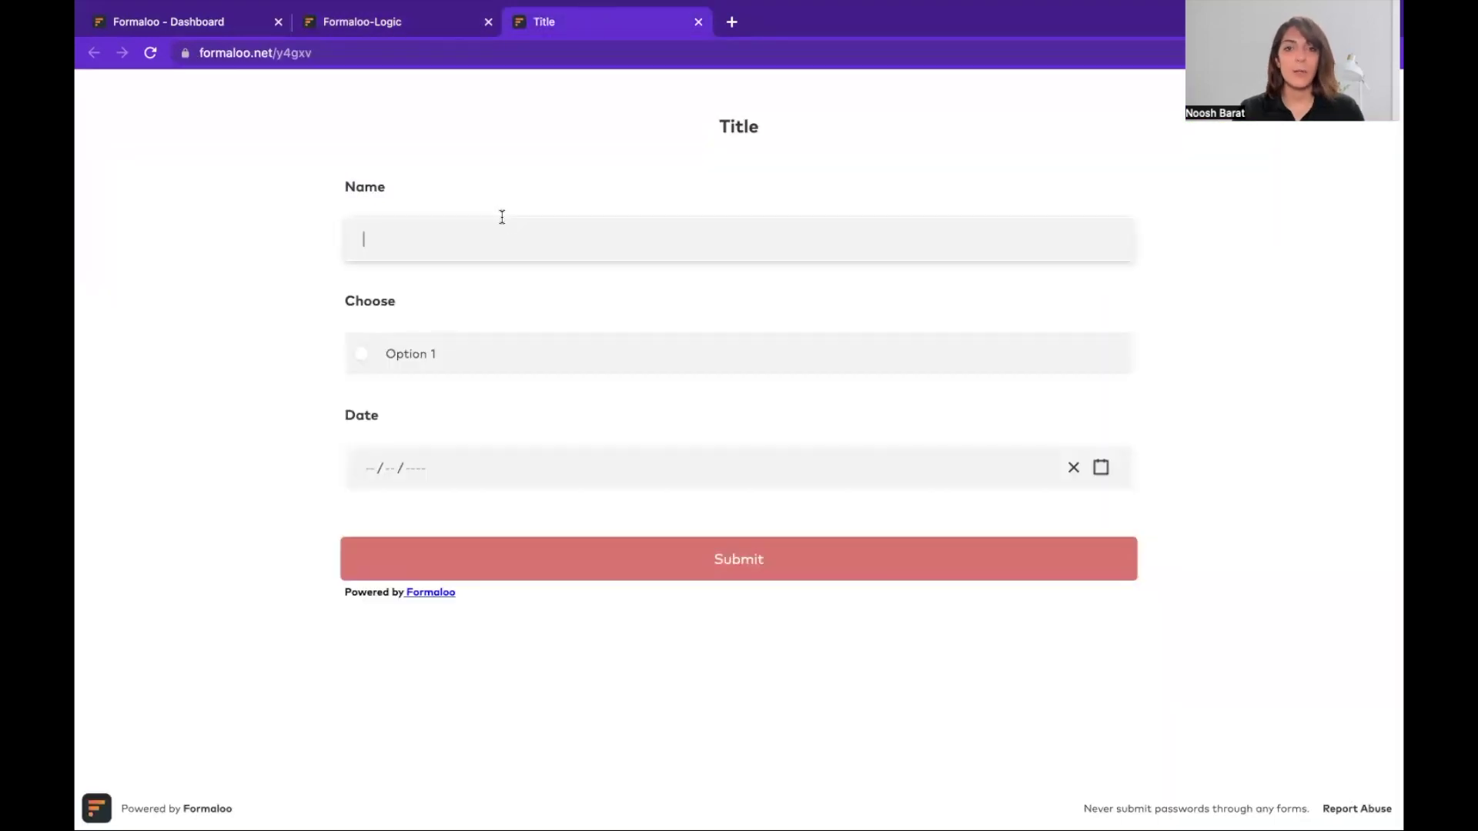
pyautogui.write('Noosh')
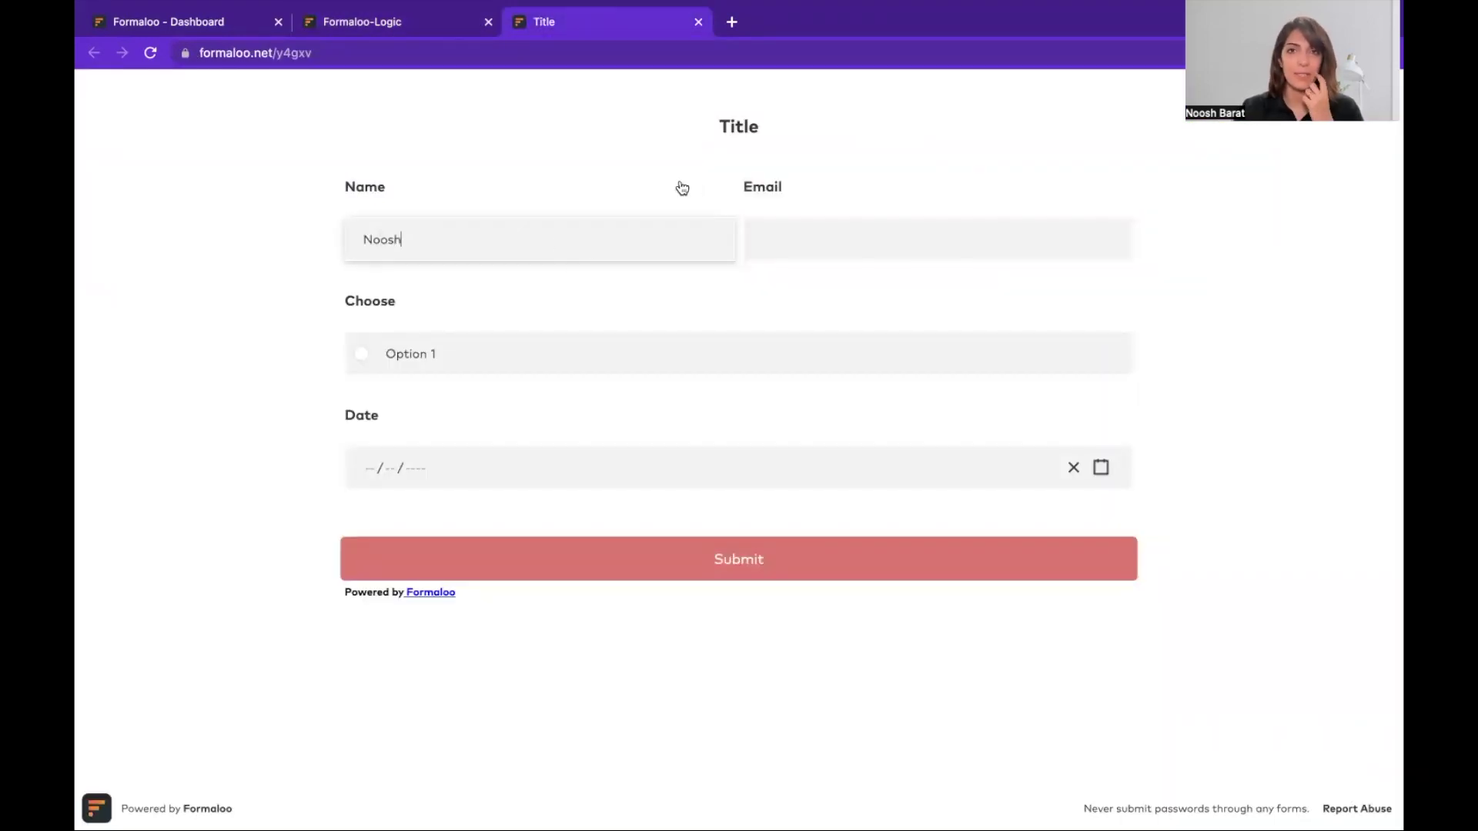
pyautogui.click(429, 20)
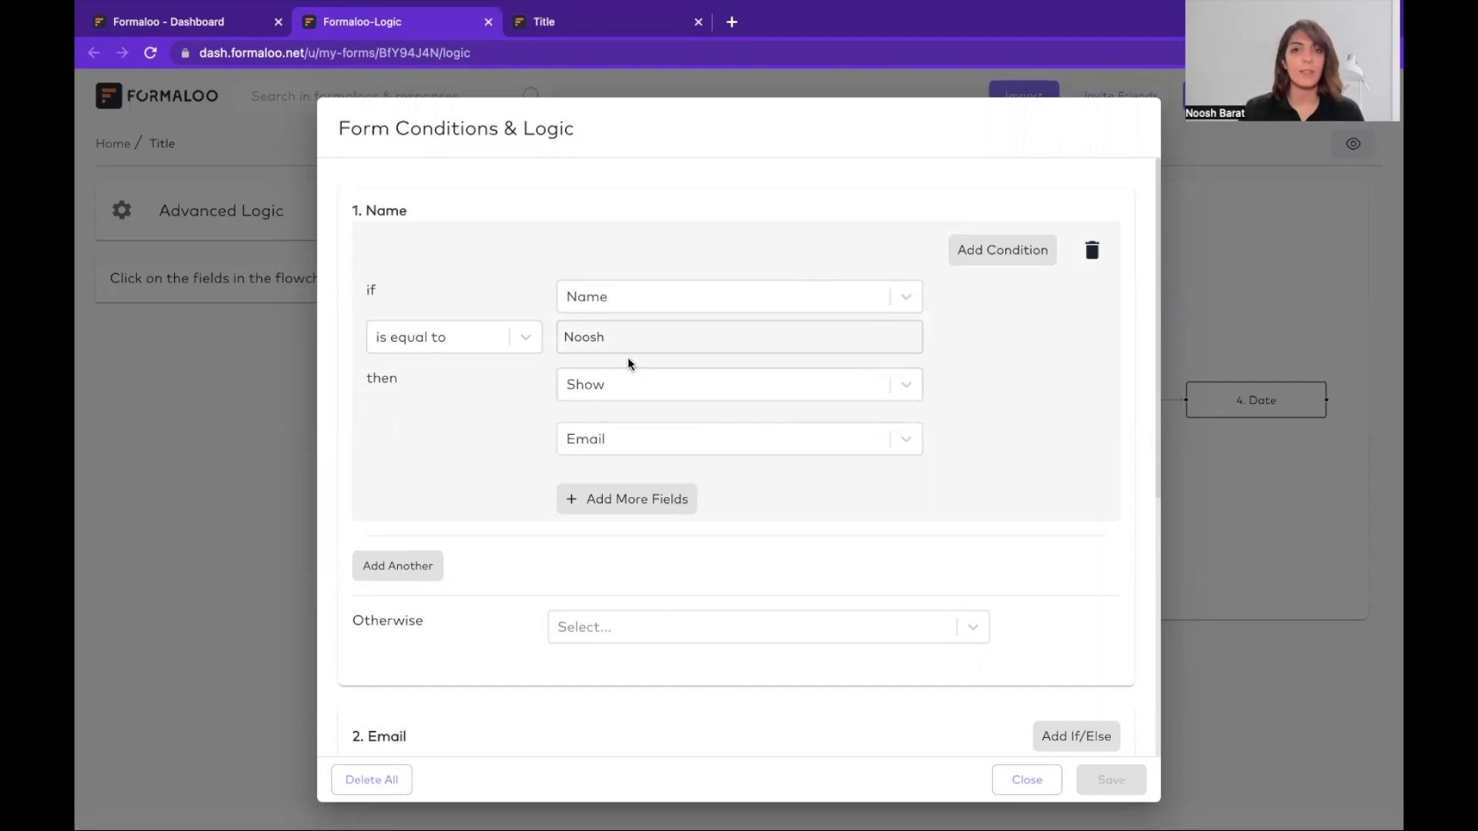
# Check the rule's 'is equal to' value, Noosh, leaving it unchanged
pyautogui.click(668, 342)
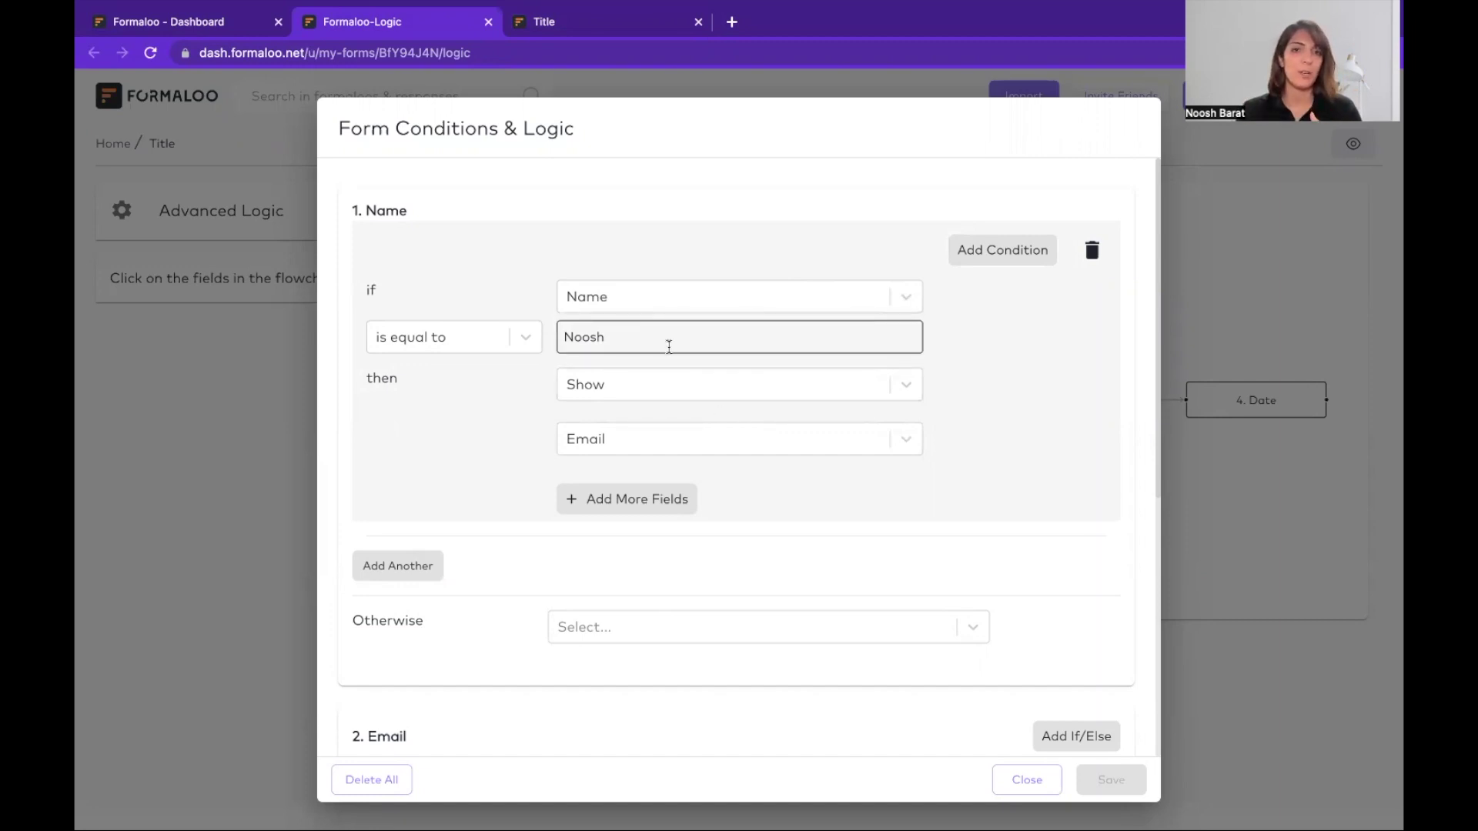
pyautogui.click(941, 349)
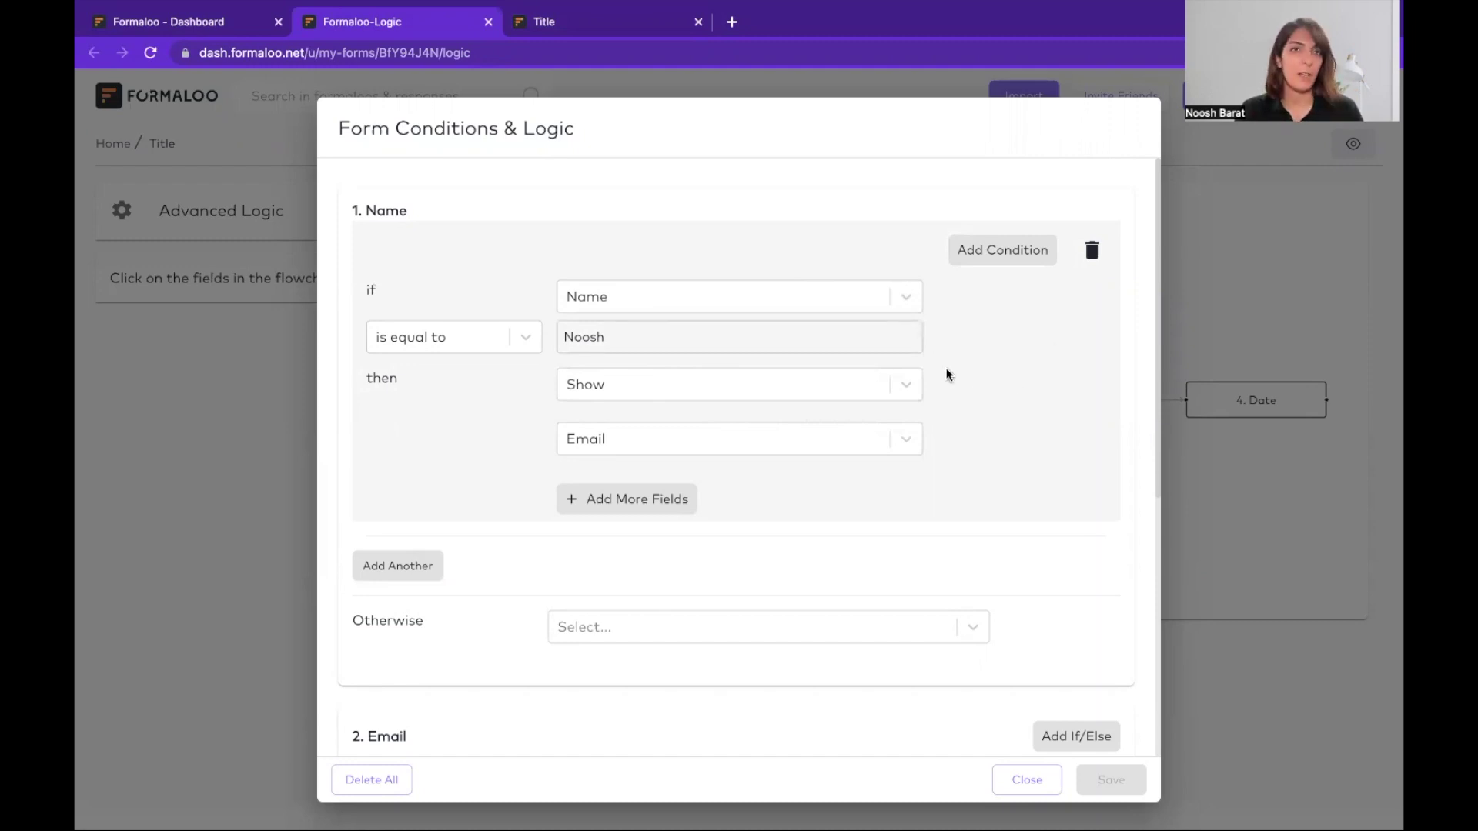
# Delete Noosh from the live form's Name field so Email hides again
pyautogui.hotkey('ctrl', 'Tab')
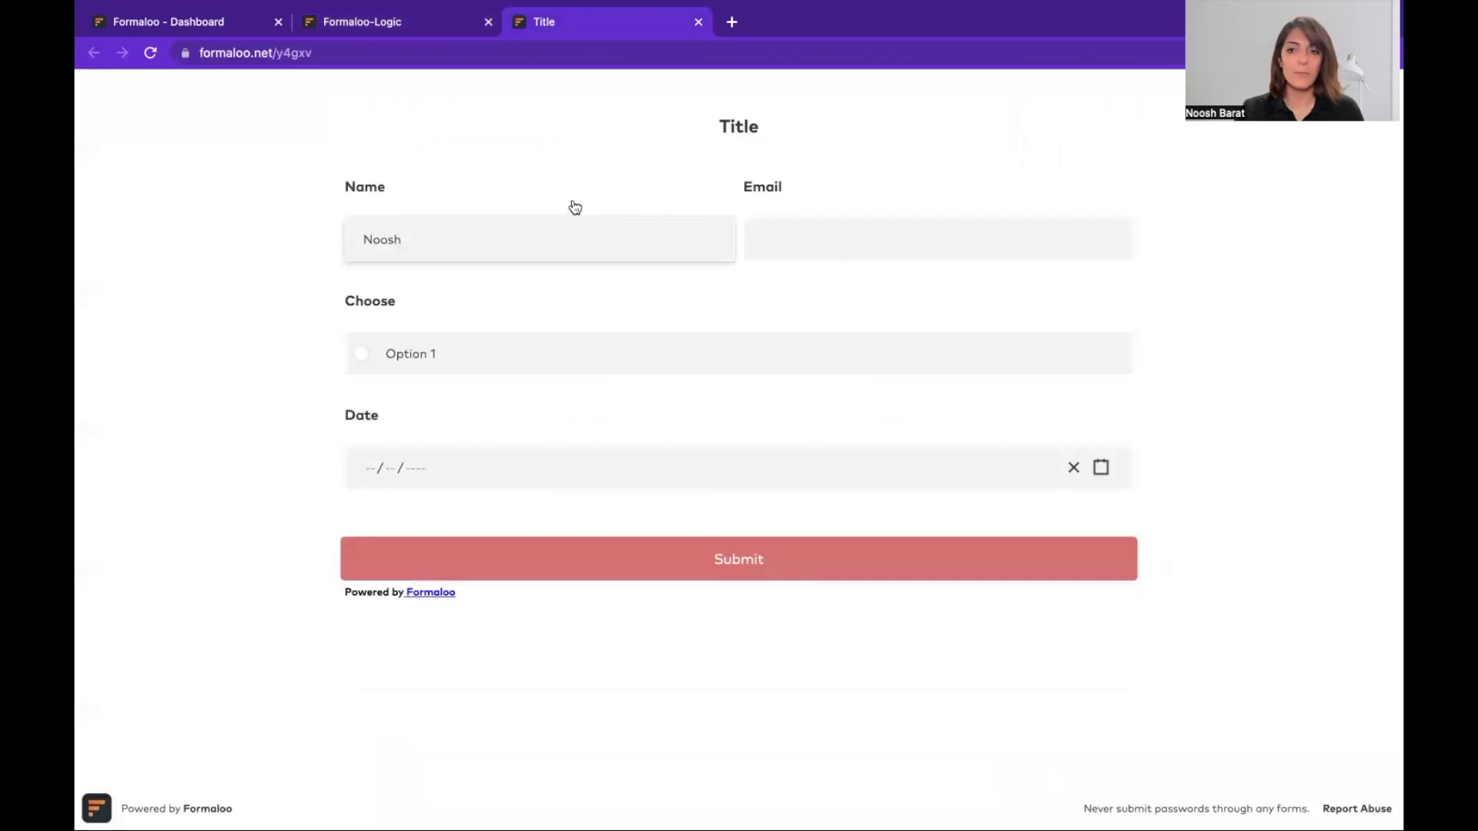
pyautogui.press('BackSpace')
pyautogui.press('BackSpace')
pyautogui.press('BackSpace')
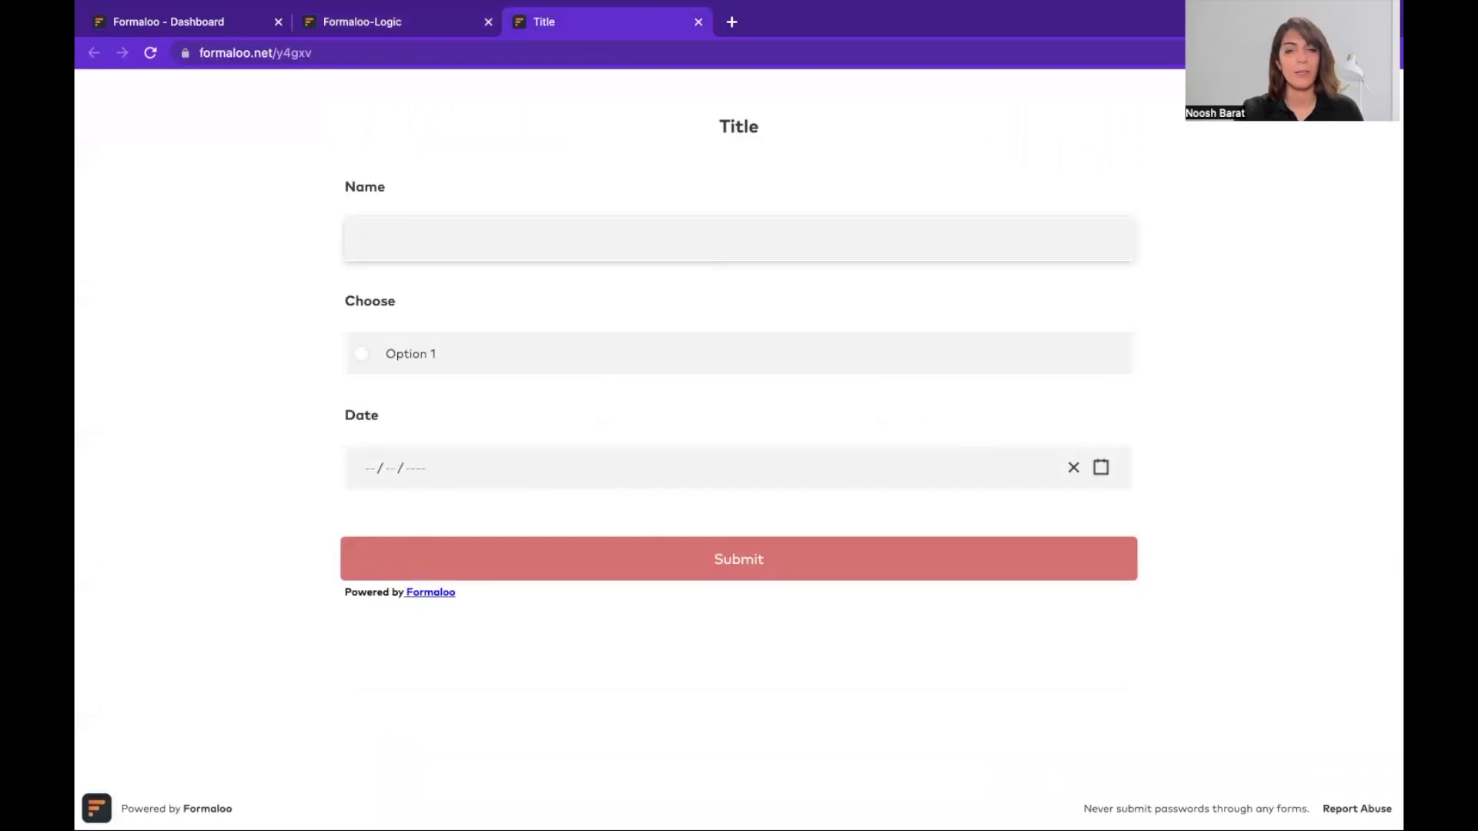
pyautogui.click(428, 23)
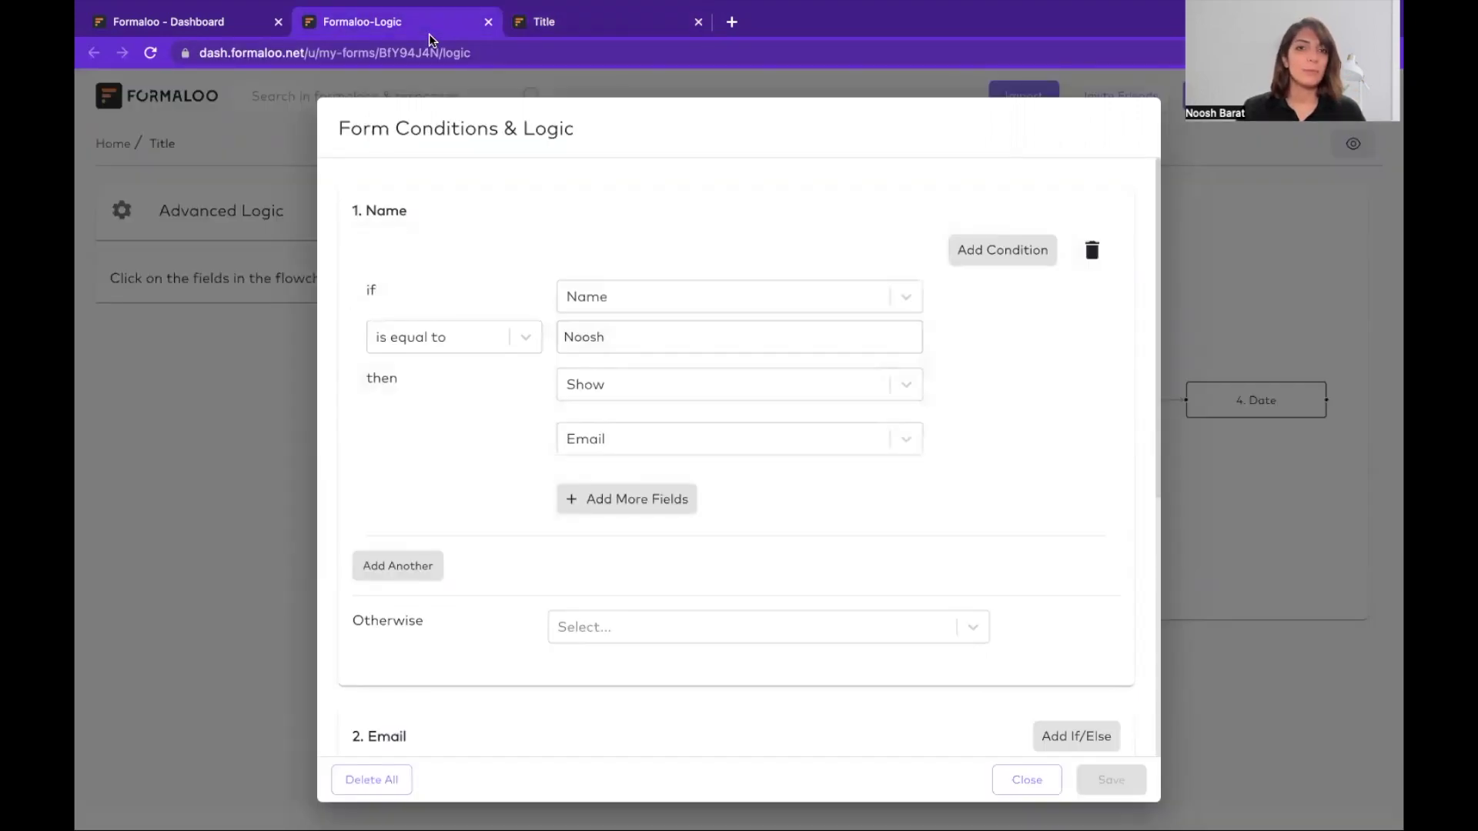